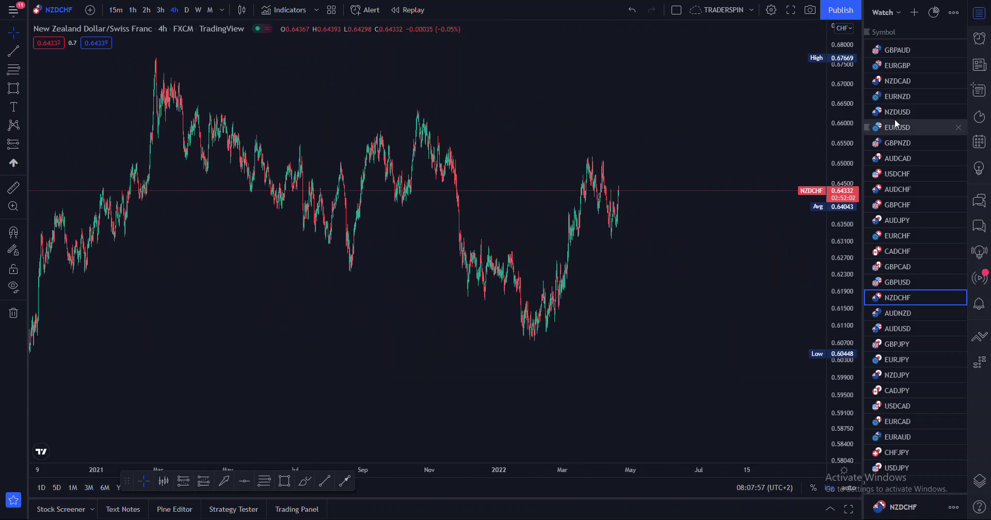
- Compress the price scale and pan so the early-2021 NZDCHF high is fully visible
{"action": "left_click_drag", "start_coordinate": [842, 96], "coordinate": [839, 193]}
{"action": "left_click_drag", "start_coordinate": [688, 168], "coordinate": [681, 166]}
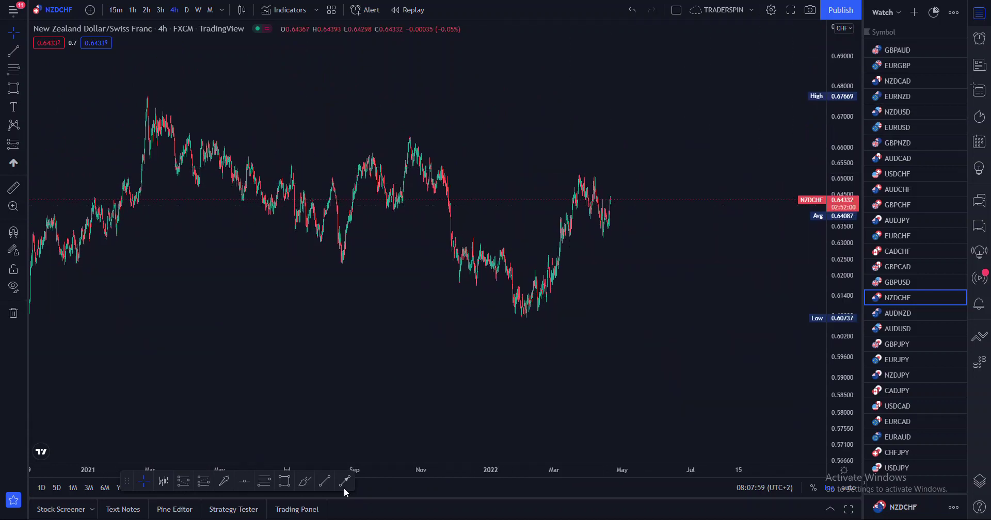
- Draw yellow trend lines from the 2021 high and the mid-2021 low past the 2022 highs and lows
{"action": "left_click", "coordinate": [147, 95]}
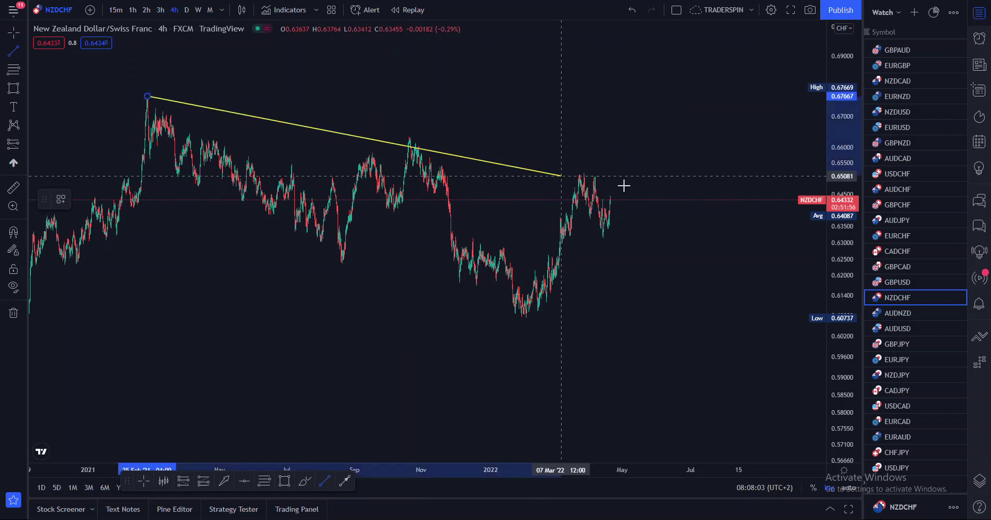
{"action": "left_click", "coordinate": [687, 179]}
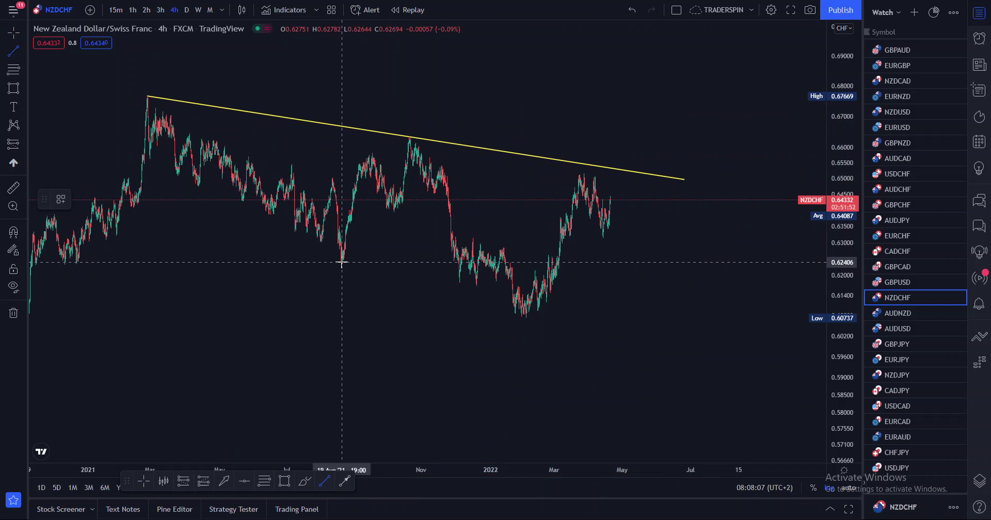
{"action": "left_click", "coordinate": [342, 262]}
{"action": "left_click", "coordinate": [652, 357]}
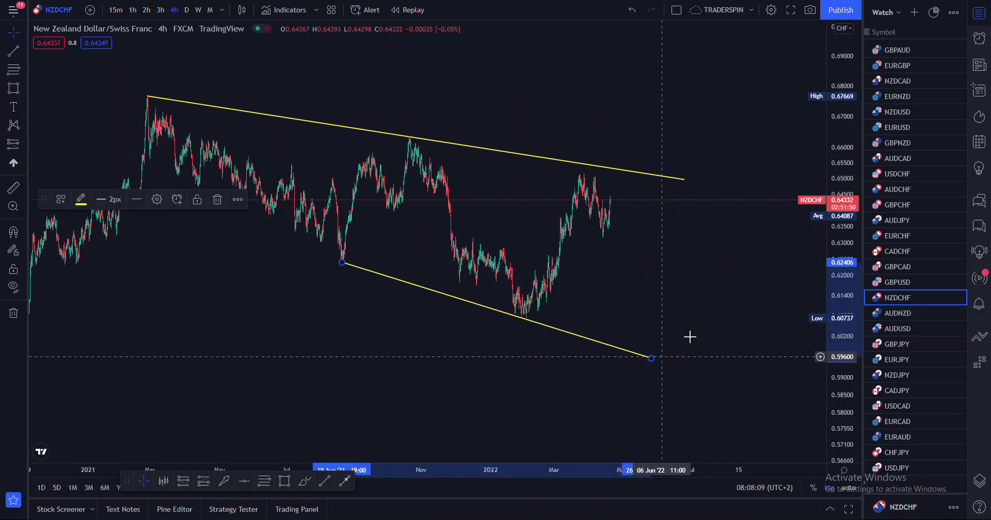
- Zoom into the recent candles and start a trend line at the late-March high
{"action": "scroll", "coordinate": [690, 336], "scroll_direction": "up", "scroll_amount": 5}
{"action": "left_click_drag", "start_coordinate": [586, 325], "coordinate": [798, 298]}
{"action": "scroll", "coordinate": [798, 298], "scroll_direction": "up", "scroll_amount": 5}
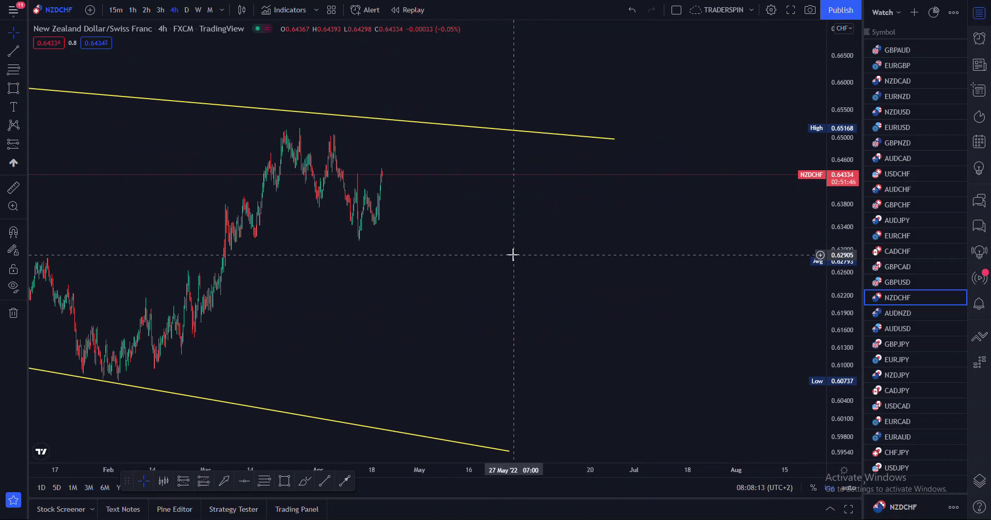
{"action": "scroll", "coordinate": [513, 255], "scroll_direction": "down", "scroll_amount": 5}
{"action": "scroll", "coordinate": [638, 257], "scroll_direction": "up", "scroll_amount": 8}
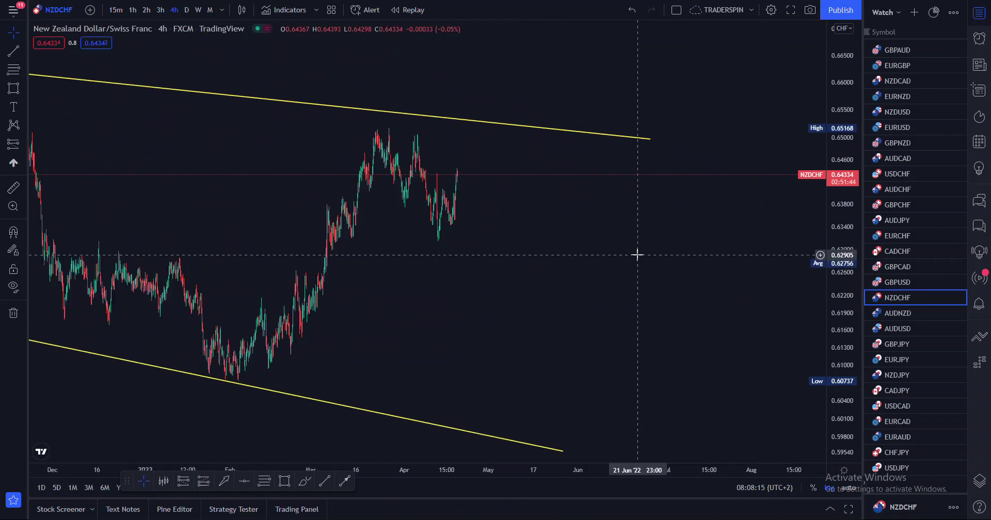
{"action": "left_click_drag", "start_coordinate": [326, 276], "coordinate": [664, 276]}
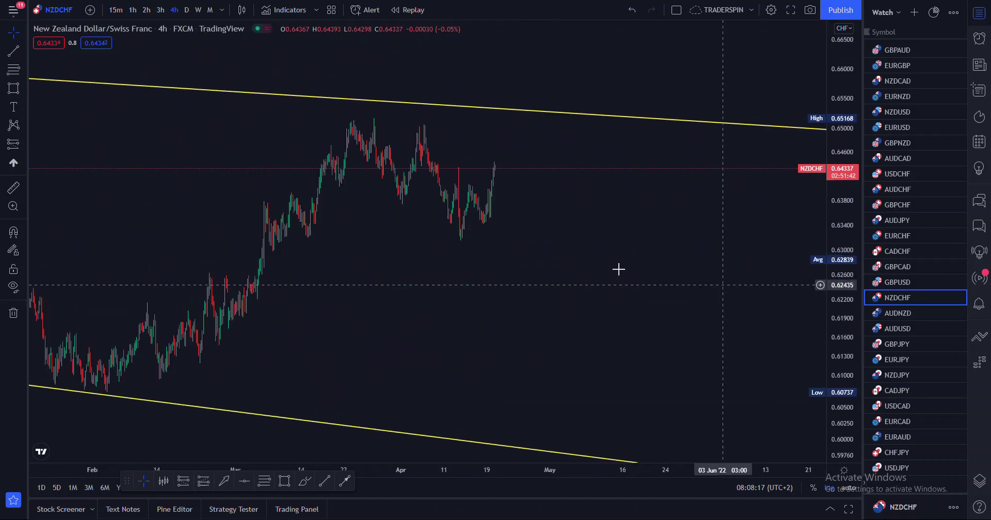
{"action": "scroll", "coordinate": [666, 280], "scroll_direction": "up", "scroll_amount": 2}
{"action": "left_click_drag", "start_coordinate": [530, 279], "coordinate": [552, 280]}
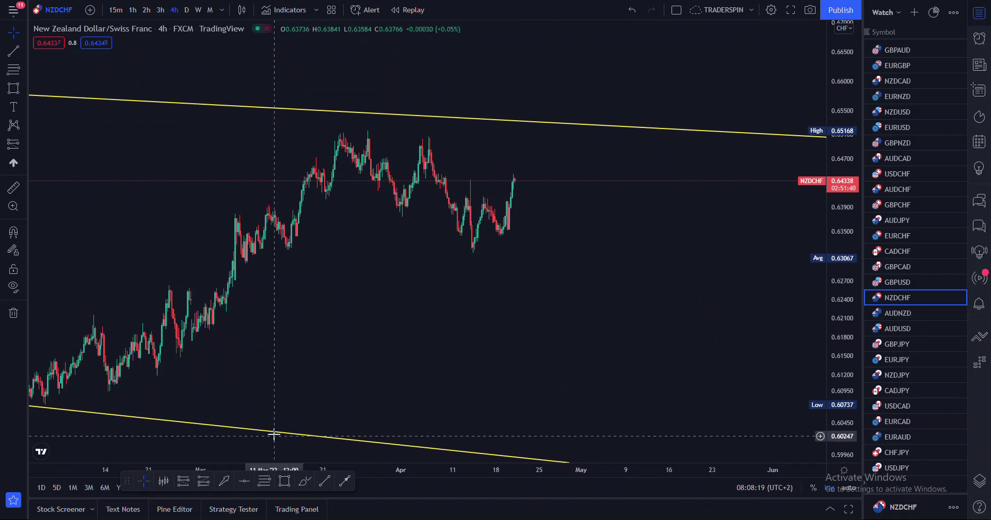
{"action": "left_click", "coordinate": [326, 483]}
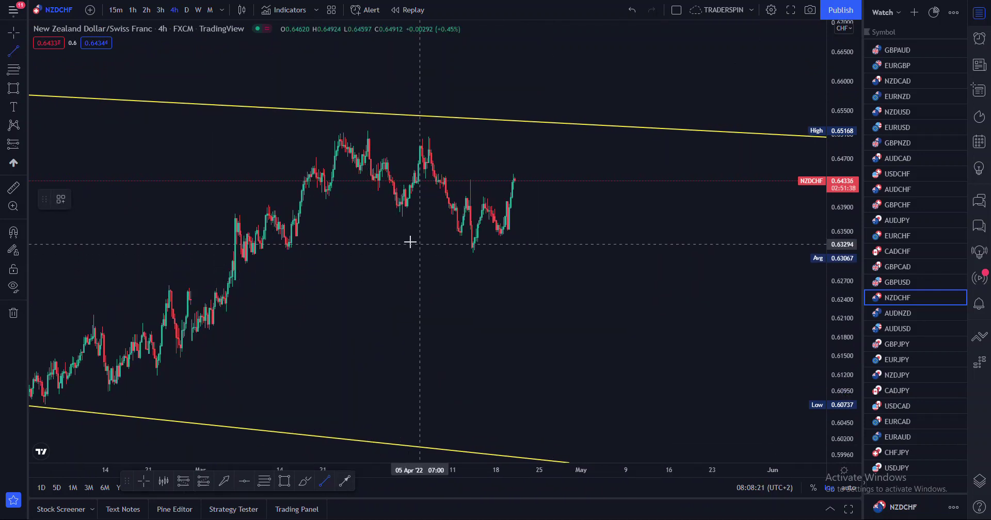
{"action": "left_click", "coordinate": [369, 131]}
- Finish the wedge's upper line and draw its lower line from the mid-March low below the April lows
{"action": "left_click", "coordinate": [646, 156]}
{"action": "left_click_drag", "start_coordinate": [679, 270], "coordinate": [635, 252]}
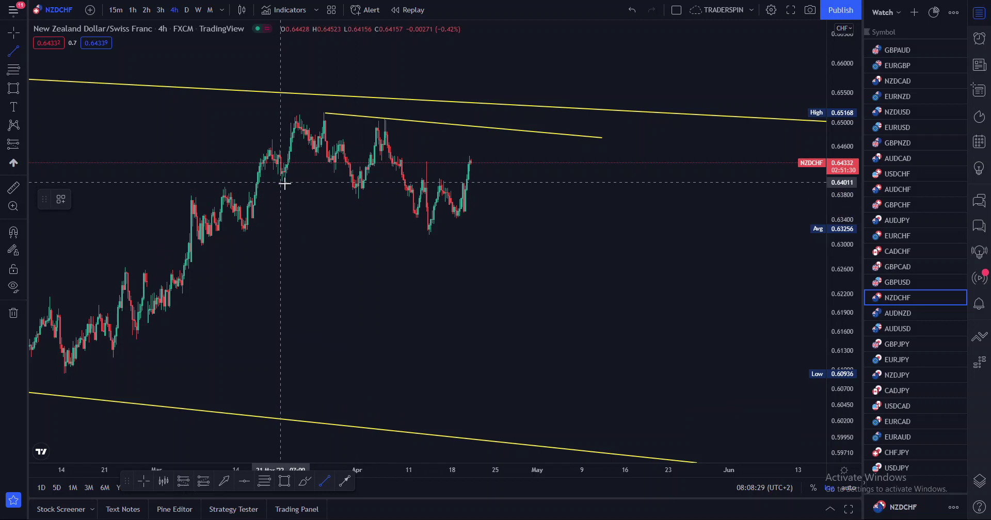
{"action": "left_click", "coordinate": [280, 182]}
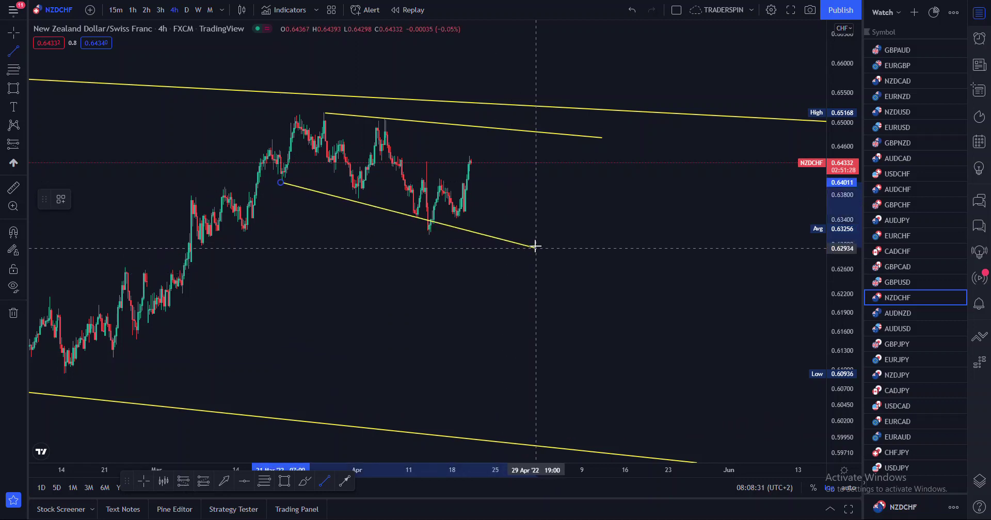
{"action": "left_click", "coordinate": [537, 240]}
- Nudge the lower wedge line's left anchor to fit the March low
{"action": "scroll", "coordinate": [558, 360], "scroll_direction": "down", "scroll_amount": 3}
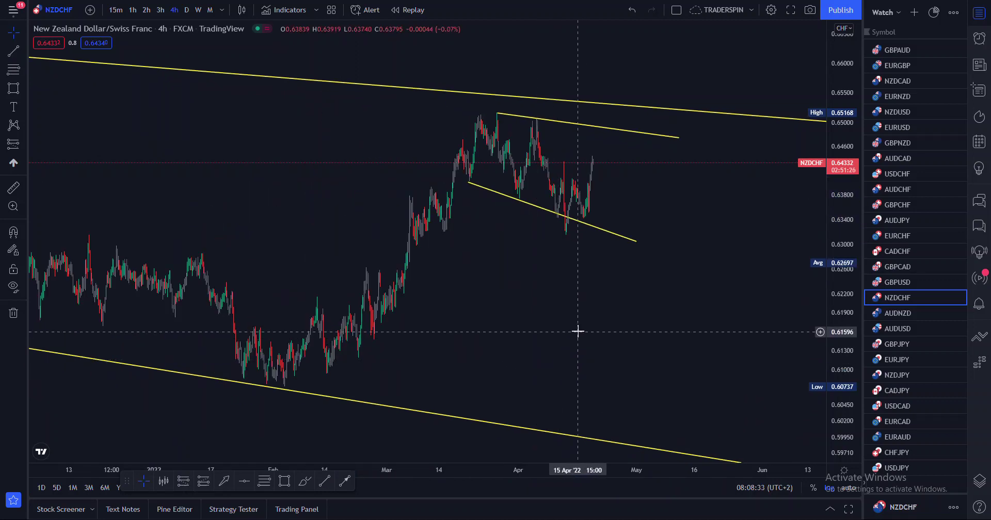
{"action": "scroll", "coordinate": [478, 259], "scroll_direction": "up", "scroll_amount": 4}
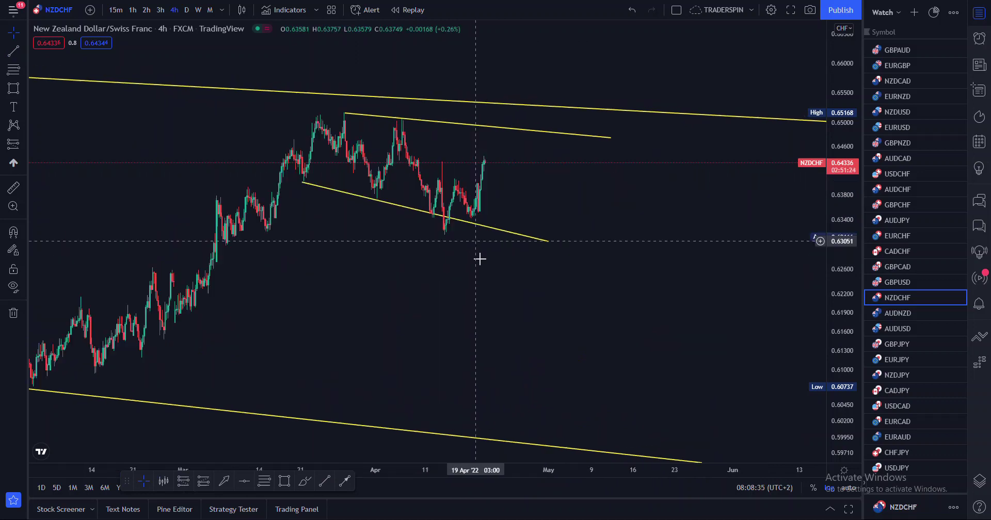
{"action": "left_click_drag", "start_coordinate": [582, 283], "coordinate": [632, 280]}
{"action": "left_click_drag", "start_coordinate": [245, 184], "coordinate": [236, 179]}
{"action": "left_click", "coordinate": [263, 188]}
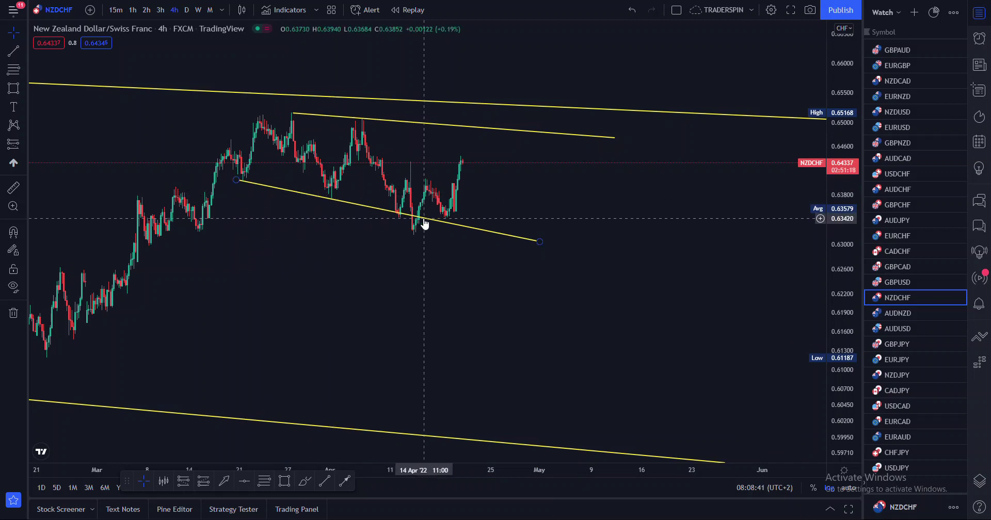
- Stretch the price scale and pan to enlarge and center the wedge
{"action": "left_click_drag", "start_coordinate": [853, 314], "coordinate": [848, 252]}
{"action": "left_click_drag", "start_coordinate": [637, 227], "coordinate": [673, 231]}
{"action": "scroll", "coordinate": [657, 246], "scroll_direction": "up", "scroll_amount": 2}
{"action": "scroll", "coordinate": [657, 247], "scroll_direction": "up", "scroll_amount": 1}
{"action": "left_click_drag", "start_coordinate": [593, 220], "coordinate": [695, 237]}
{"action": "left_click_drag", "start_coordinate": [834, 309], "coordinate": [835, 215]}
{"action": "left_click_drag", "start_coordinate": [629, 225], "coordinate": [650, 224]}
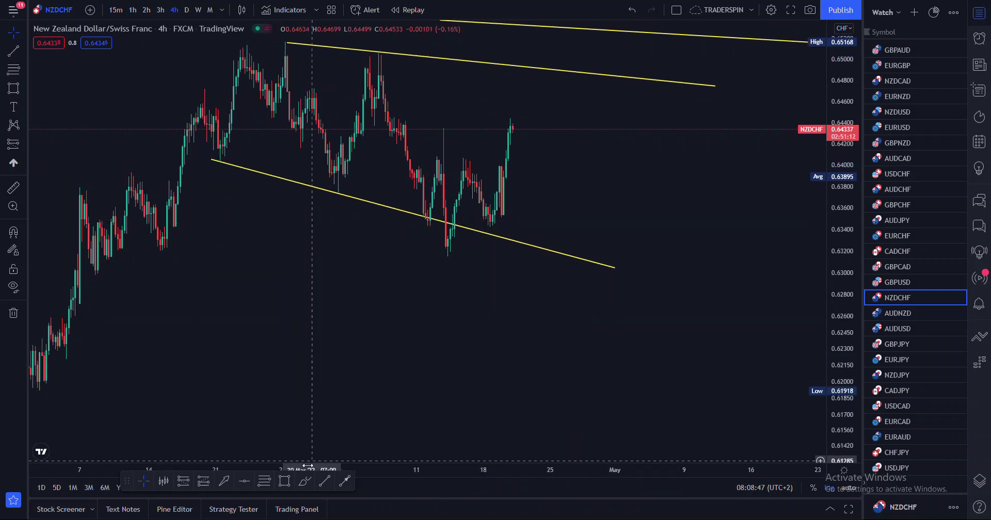
- With the Brush, circle the three candles touching the wedge's lower line
{"action": "left_click", "coordinate": [305, 481]}
{"action": "left_click_drag", "start_coordinate": [427, 210], "coordinate": [430, 213]}
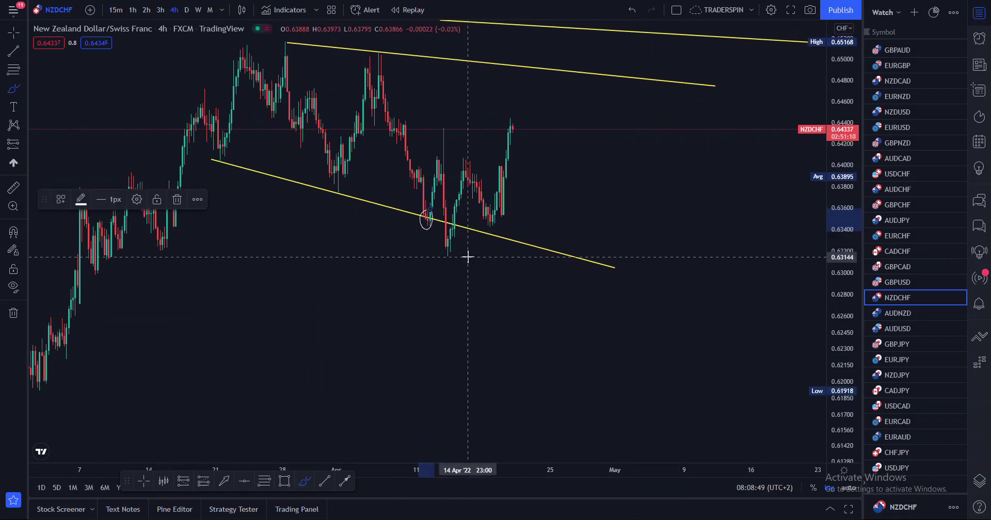
{"action": "left_click_drag", "start_coordinate": [452, 247], "coordinate": [454, 247]}
{"action": "left_click_drag", "start_coordinate": [494, 216], "coordinate": [495, 214]}
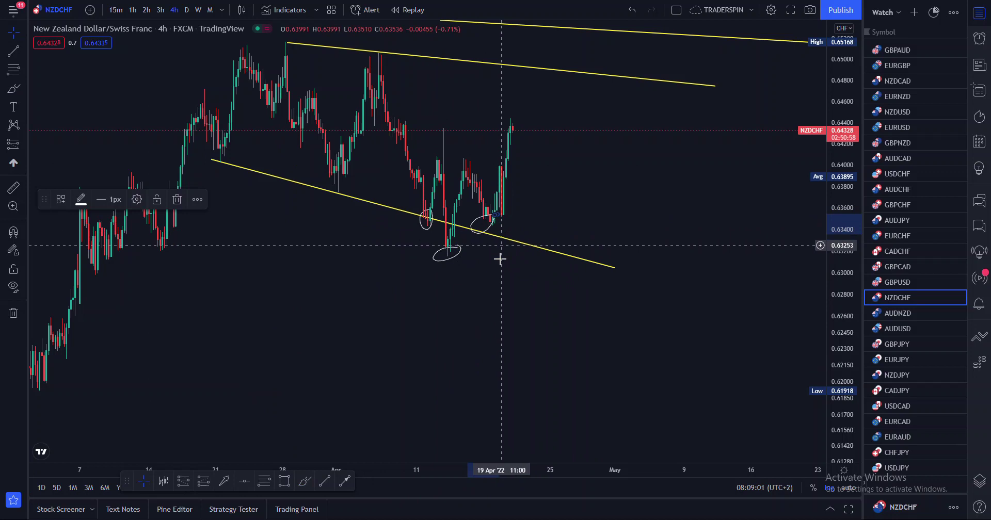
- Zoom out and compress the price scale to frame the whole channel and its lower line
{"action": "scroll", "coordinate": [501, 262], "scroll_direction": "down", "scroll_amount": 3}
{"action": "left_click_drag", "start_coordinate": [841, 86], "coordinate": [839, 245]}
{"action": "left_click_drag", "start_coordinate": [649, 340], "coordinate": [523, 311]}
{"action": "scroll", "coordinate": [523, 312], "scroll_direction": "down", "scroll_amount": 4}
{"action": "left_click_drag", "start_coordinate": [858, 152], "coordinate": [828, 235]}
{"action": "left_click_drag", "start_coordinate": [651, 292], "coordinate": [528, 307]}
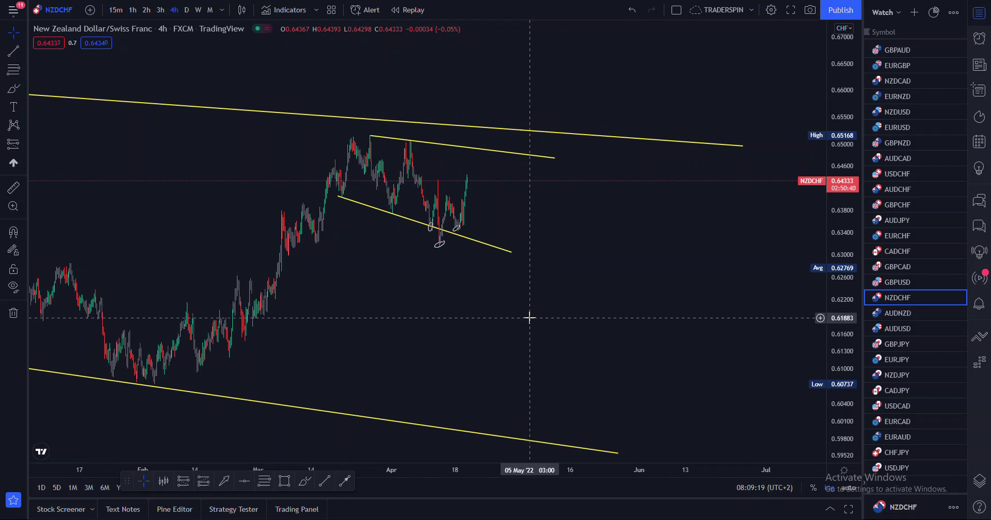
{"action": "scroll", "coordinate": [530, 316], "scroll_direction": "up", "scroll_amount": 6}
{"action": "left_click_drag", "start_coordinate": [255, 319], "coordinate": [532, 318]}
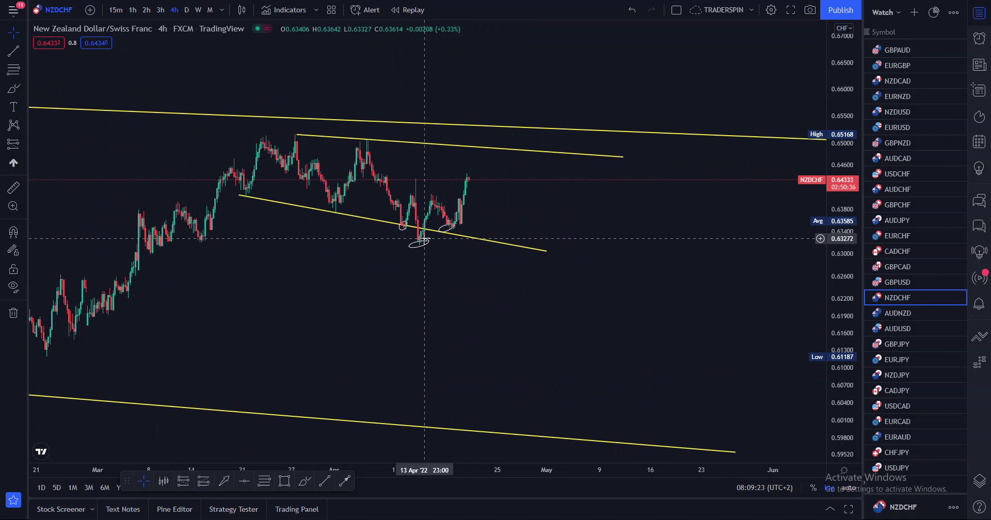
{"action": "scroll", "coordinate": [470, 258], "scroll_direction": "down", "scroll_amount": 4}
{"action": "left_click", "coordinate": [346, 482]}
{"action": "left_click", "coordinate": [591, 179]}
{"action": "left_click", "coordinate": [665, 49]}
{"action": "left_click_drag", "start_coordinate": [670, 78], "coordinate": [570, 93]}
{"action": "scroll", "coordinate": [563, 254], "scroll_direction": "down", "scroll_amount": 5}
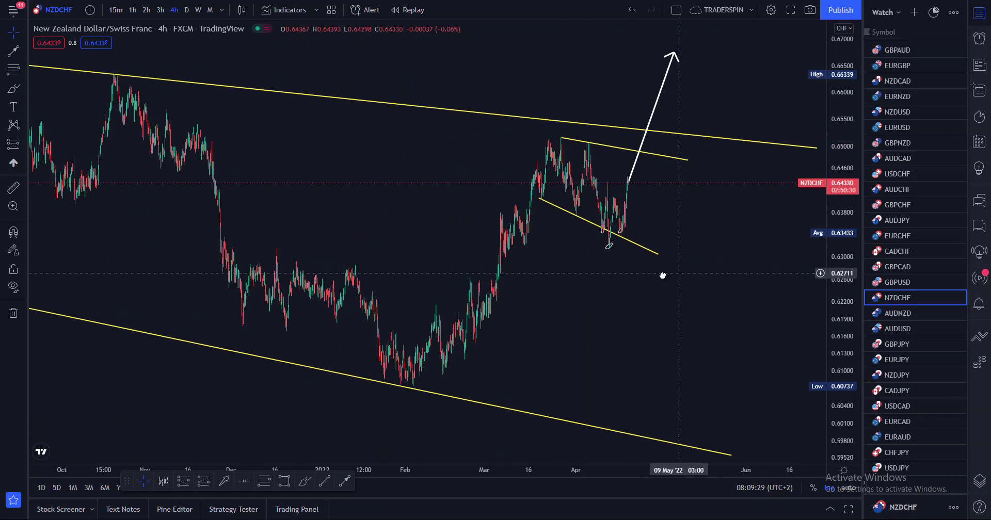
{"action": "left_click_drag", "start_coordinate": [684, 272], "coordinate": [582, 294]}
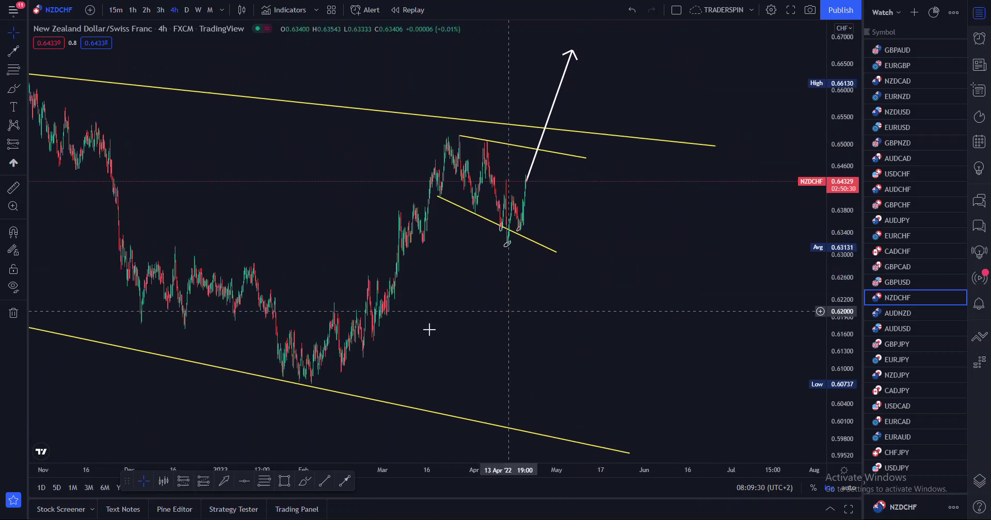
{"action": "left_click", "coordinate": [564, 80]}
{"action": "left_click", "coordinate": [239, 202]}
{"action": "scroll", "coordinate": [445, 333], "scroll_direction": "up", "scroll_amount": 2}
{"action": "scroll", "coordinate": [445, 332], "scroll_direction": "down", "scroll_amount": 4}
{"action": "left_click_drag", "start_coordinate": [843, 87], "coordinate": [843, 207]}
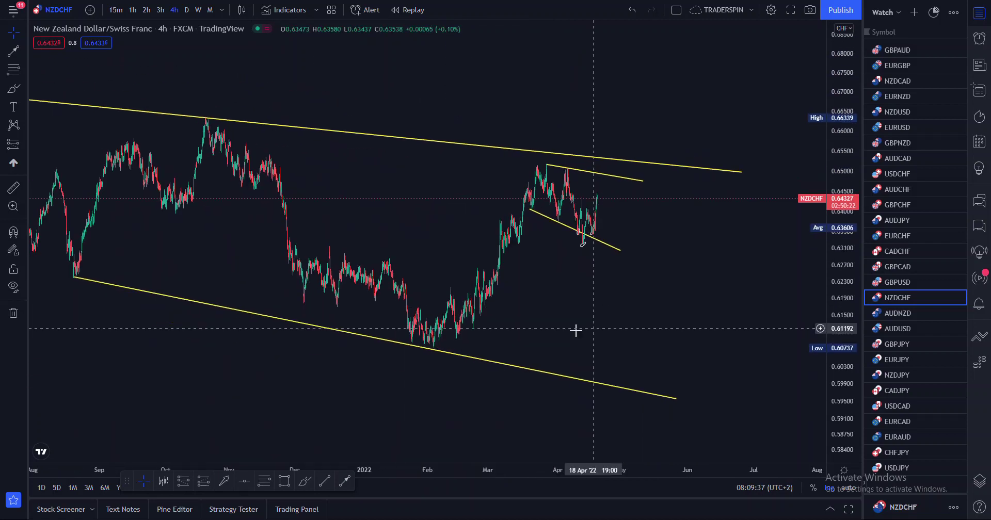
{"action": "left_click_drag", "start_coordinate": [590, 337], "coordinate": [639, 349]}
{"action": "scroll", "coordinate": [638, 349], "scroll_direction": "down", "scroll_amount": 3}
{"action": "left_click_drag", "start_coordinate": [512, 282], "coordinate": [525, 288]}
{"action": "scroll", "coordinate": [178, 155], "scroll_direction": "down", "scroll_amount": 3}
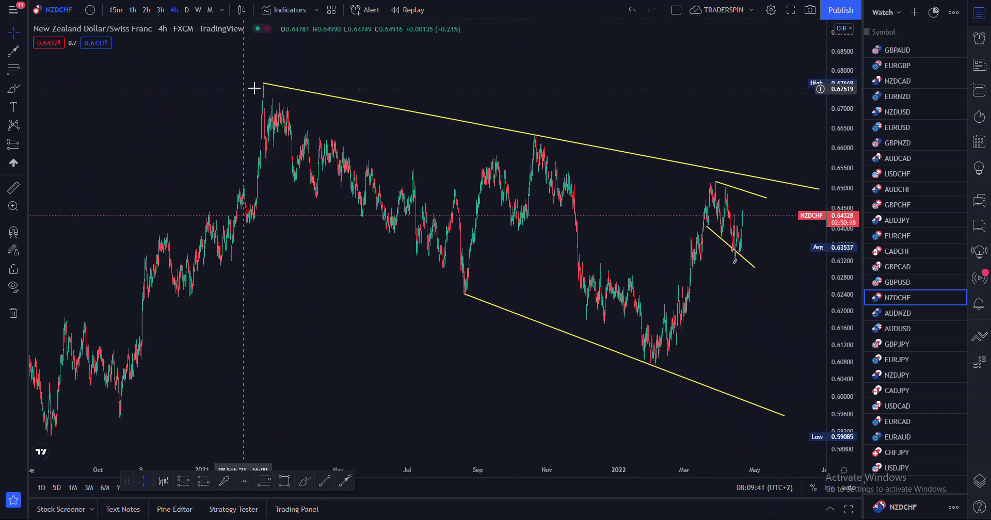
{"action": "left_click_drag", "start_coordinate": [295, 158], "coordinate": [264, 126]}
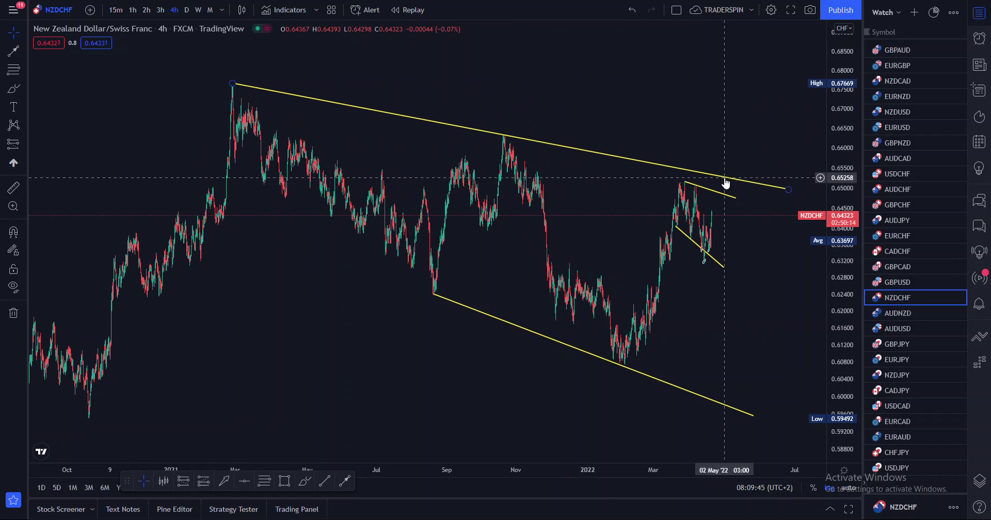
{"action": "left_click_drag", "start_coordinate": [744, 275], "coordinate": [683, 262]}
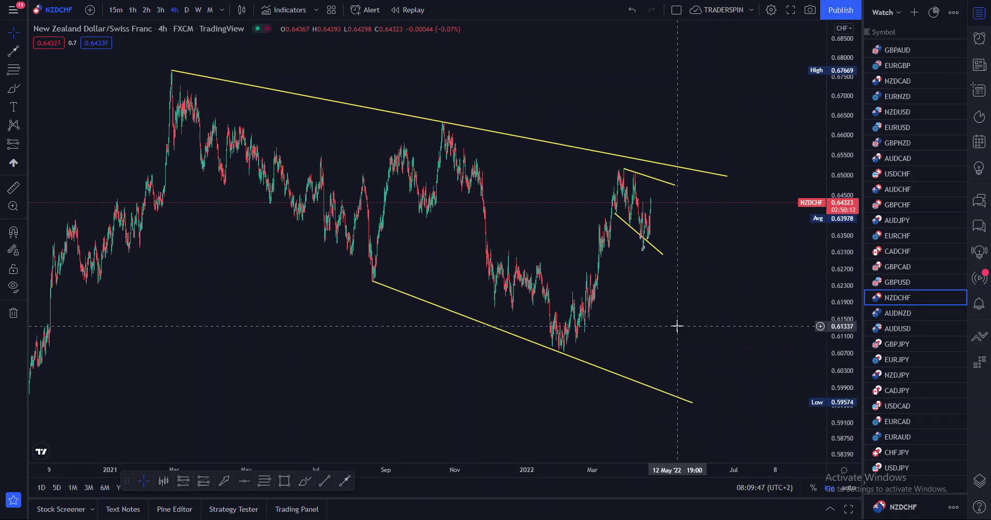
{"action": "scroll", "coordinate": [669, 330], "scroll_direction": "up", "scroll_amount": 2}
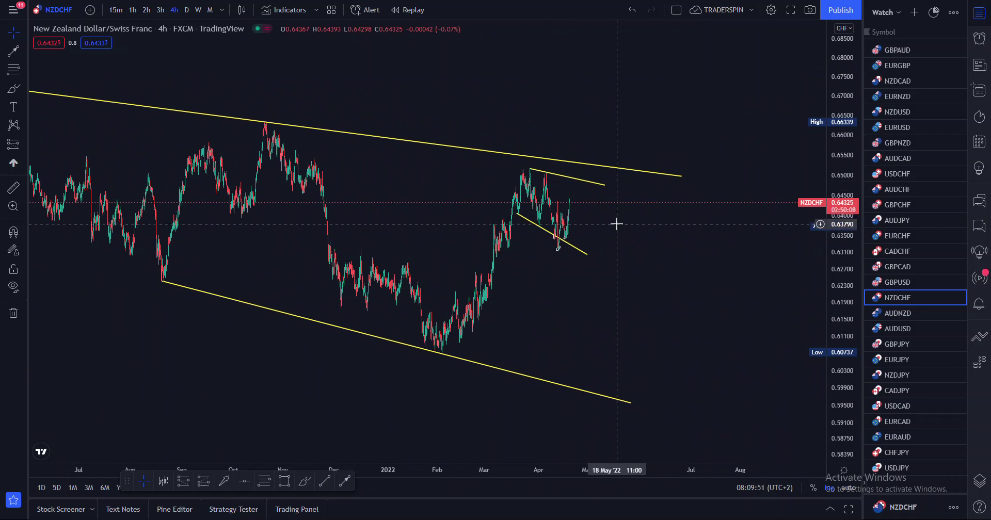
{"action": "scroll", "coordinate": [617, 224], "scroll_direction": "up", "scroll_amount": 5}
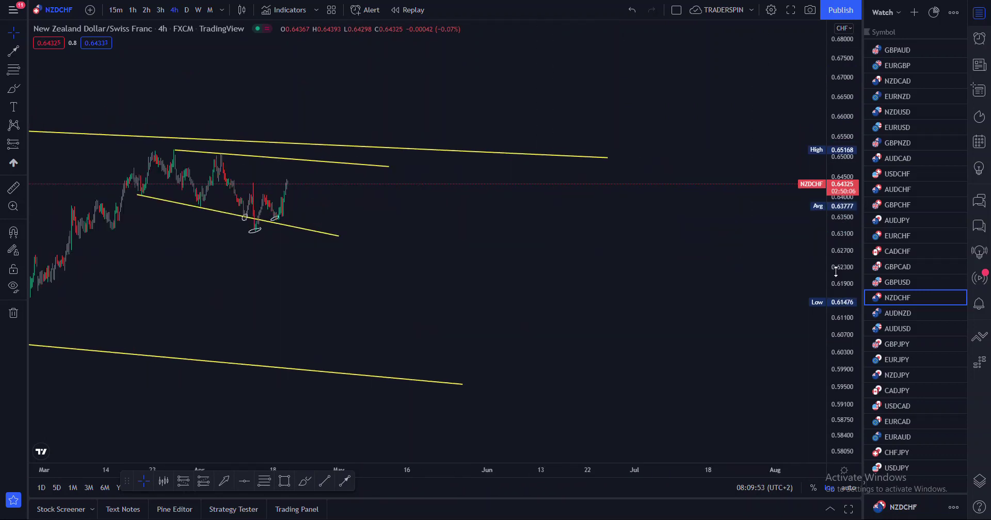
{"action": "left_click_drag", "start_coordinate": [370, 217], "coordinate": [692, 277]}
{"action": "scroll", "coordinate": [686, 283], "scroll_direction": "up", "scroll_amount": 6}
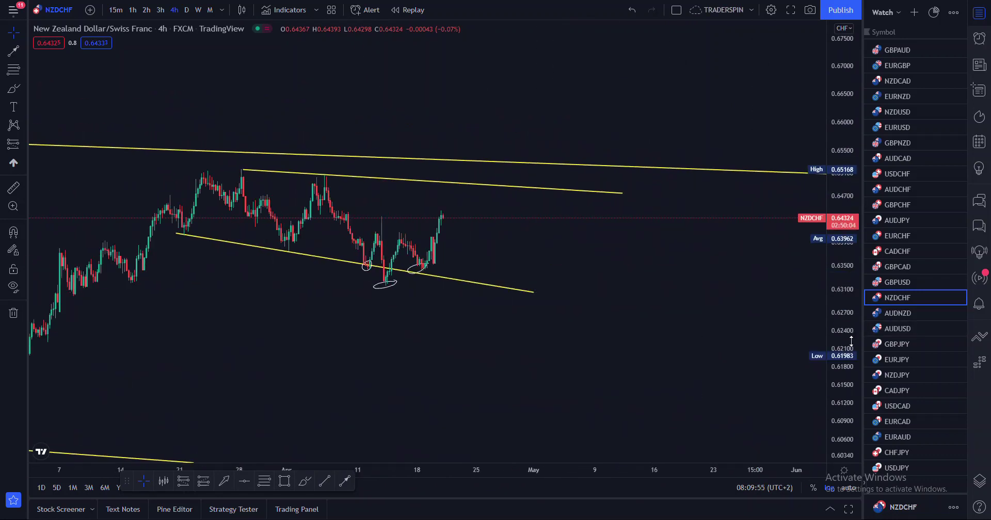
{"action": "left_click_drag", "start_coordinate": [841, 340], "coordinate": [852, 227]}
{"action": "scroll", "coordinate": [573, 276], "scroll_direction": "up", "scroll_amount": 4}
{"action": "left_click_drag", "start_coordinate": [494, 264], "coordinate": [648, 257]}
{"action": "left_click_drag", "start_coordinate": [850, 318], "coordinate": [850, 240]}
{"action": "left_click_drag", "start_coordinate": [417, 286], "coordinate": [463, 277]}
{"action": "left_click", "coordinate": [305, 481]}
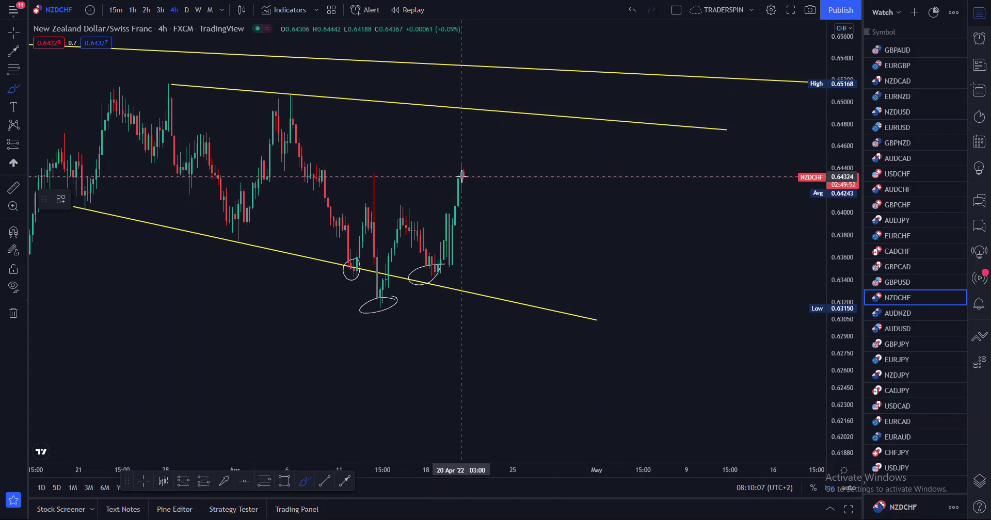
- Sketch a projected zigzag rise with two parallel rising lines forming a small wedge
{"action": "left_click_drag", "start_coordinate": [462, 177], "coordinate": [461, 157]}
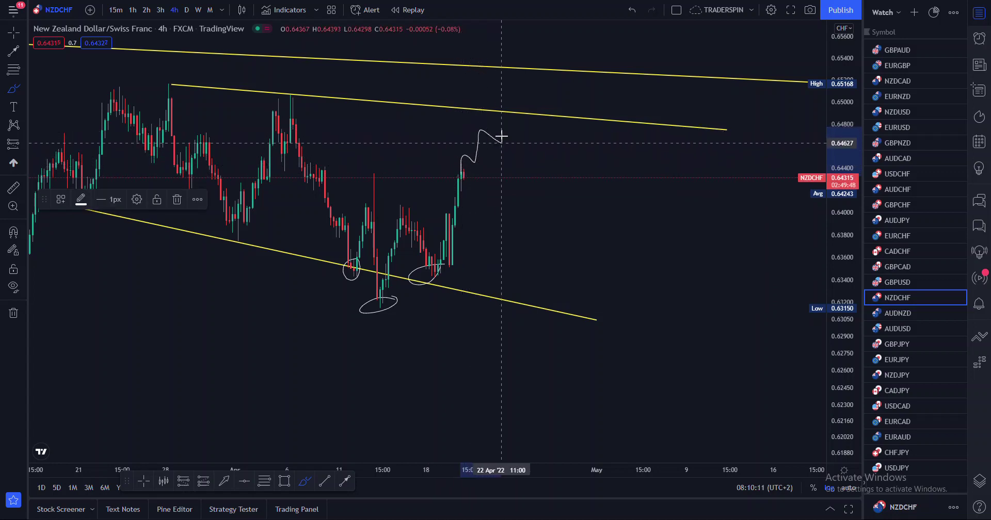
{"action": "left_click_drag", "start_coordinate": [524, 117], "coordinate": [527, 107]}
{"action": "mouse_move", "coordinate": [468, 167]}
{"action": "left_mouse_down"}
{"action": "mouse_move", "coordinate": [525, 112]}
{"action": "mouse_move", "coordinate": [537, 114]}
{"action": "left_mouse_up"}
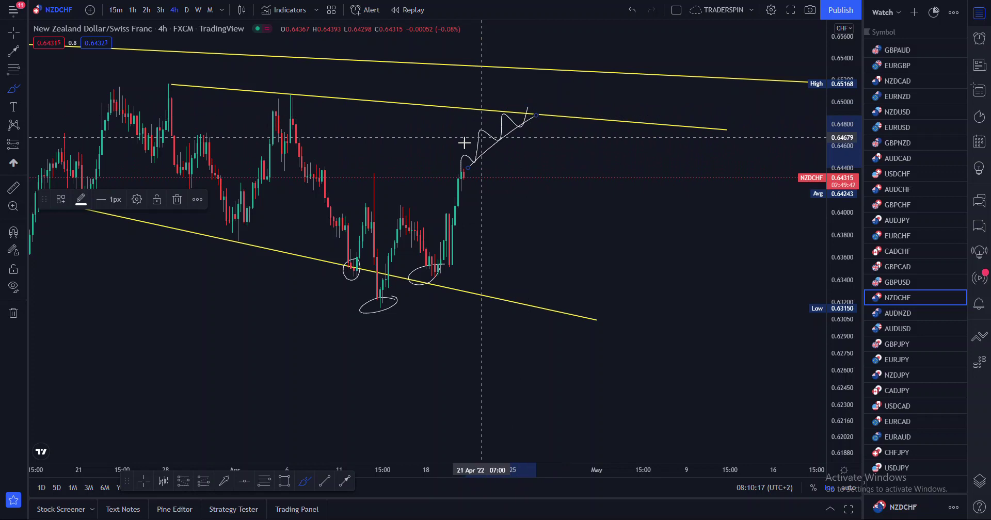
{"action": "left_click_drag", "start_coordinate": [461, 150], "coordinate": [521, 99]}
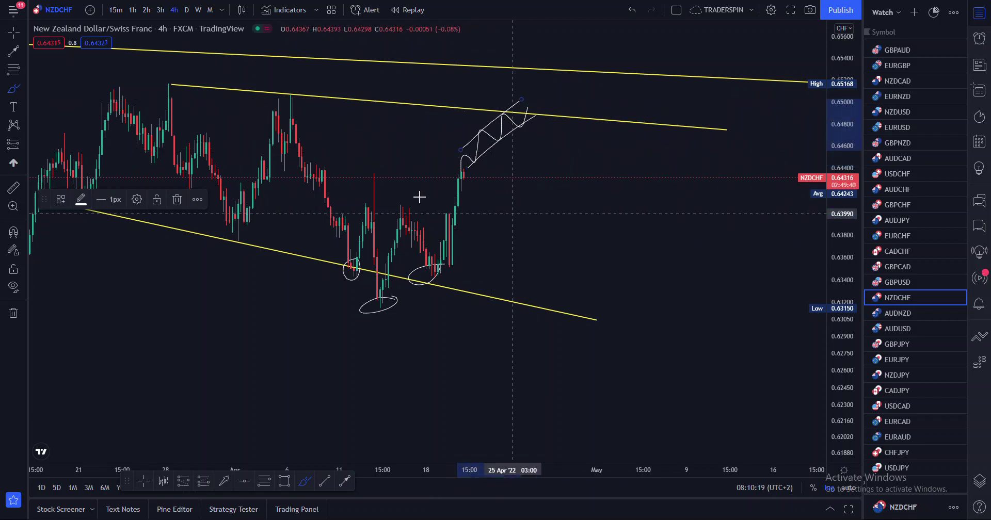
- Delete the stray circle and sketch price dropping from the zigzag peak to the lower channel line
{"action": "mouse_move", "coordinate": [553, 108]}
{"action": "left_mouse_down"}
{"action": "mouse_move", "coordinate": [476, 109]}
{"action": "mouse_move", "coordinate": [467, 168]}
{"action": "mouse_move", "coordinate": [555, 103]}
{"action": "left_mouse_up"}
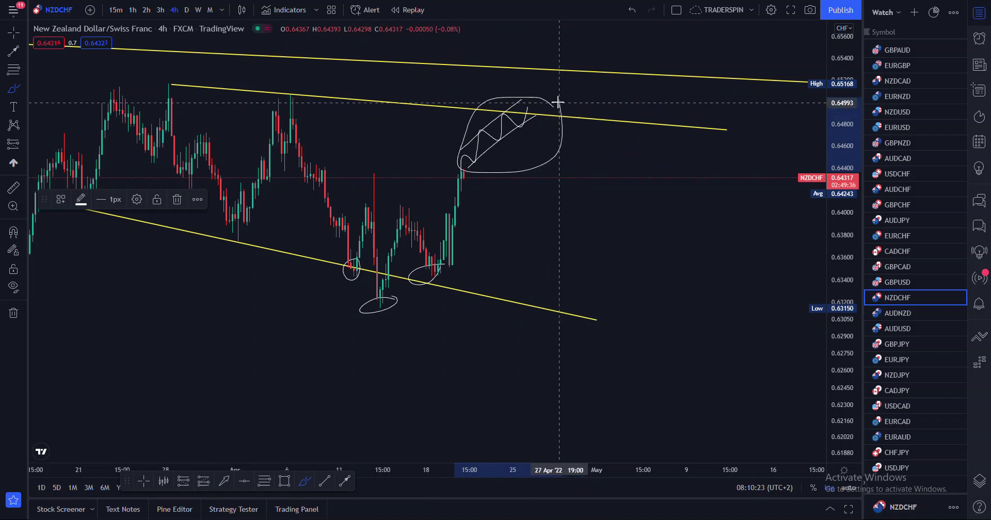
{"action": "left_click", "coordinate": [177, 200]}
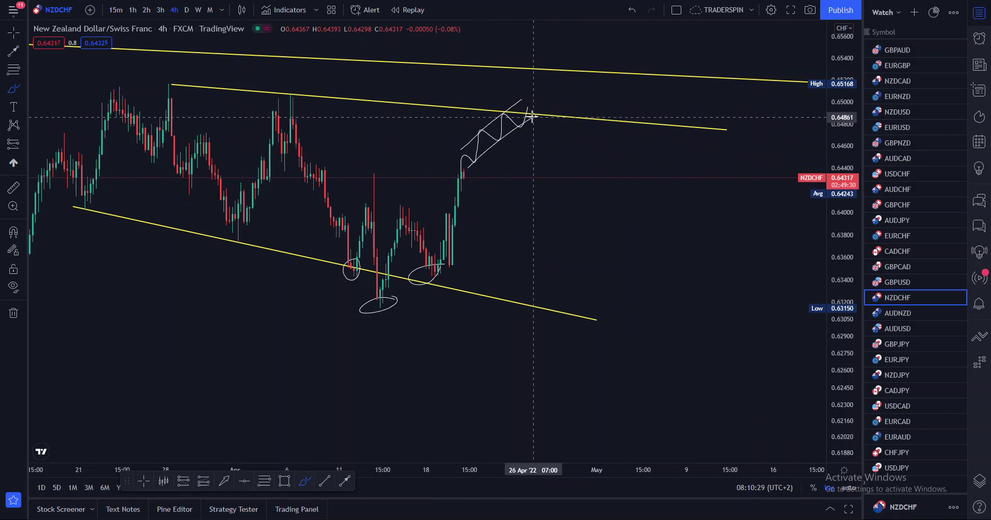
{"action": "left_click_drag", "start_coordinate": [527, 108], "coordinate": [537, 154]}
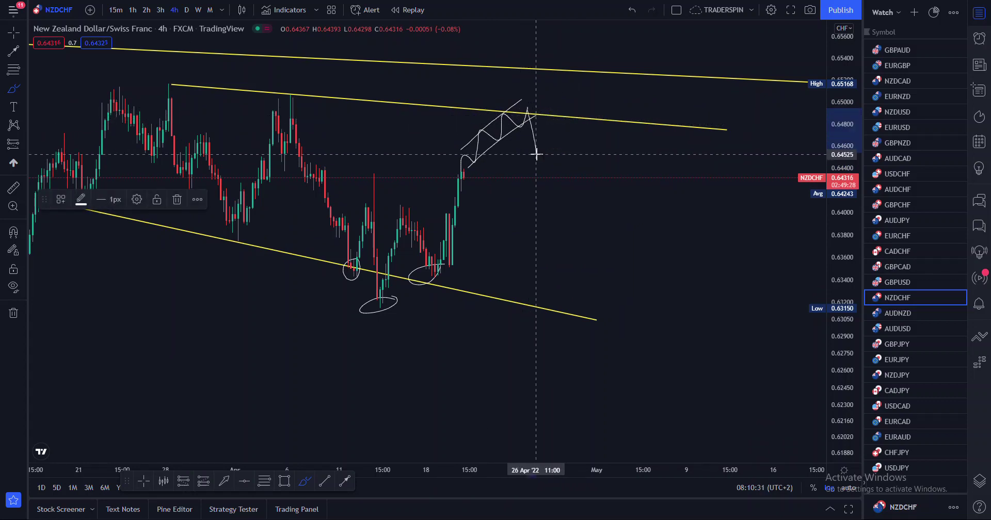
{"action": "left_click_drag", "start_coordinate": [552, 199], "coordinate": [579, 312]}
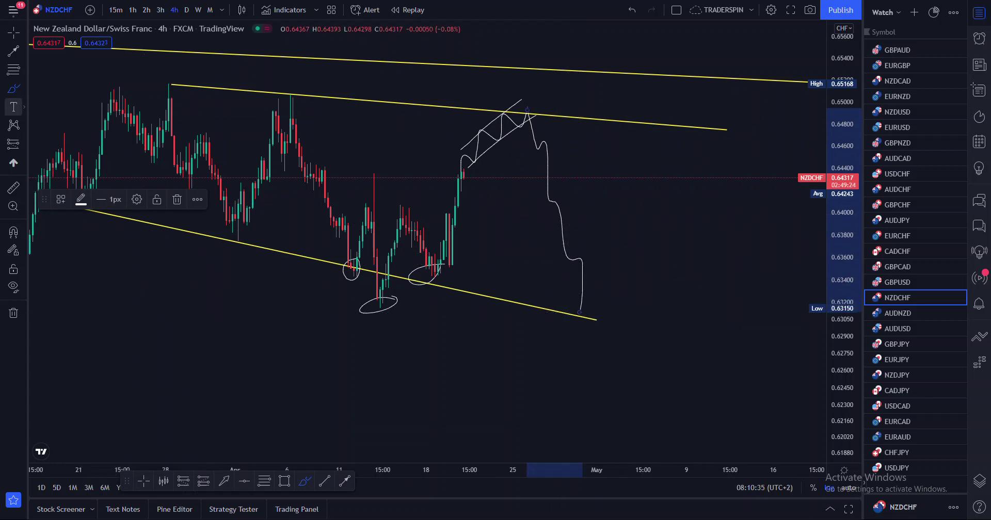
{"action": "left_click", "coordinate": [183, 482]}
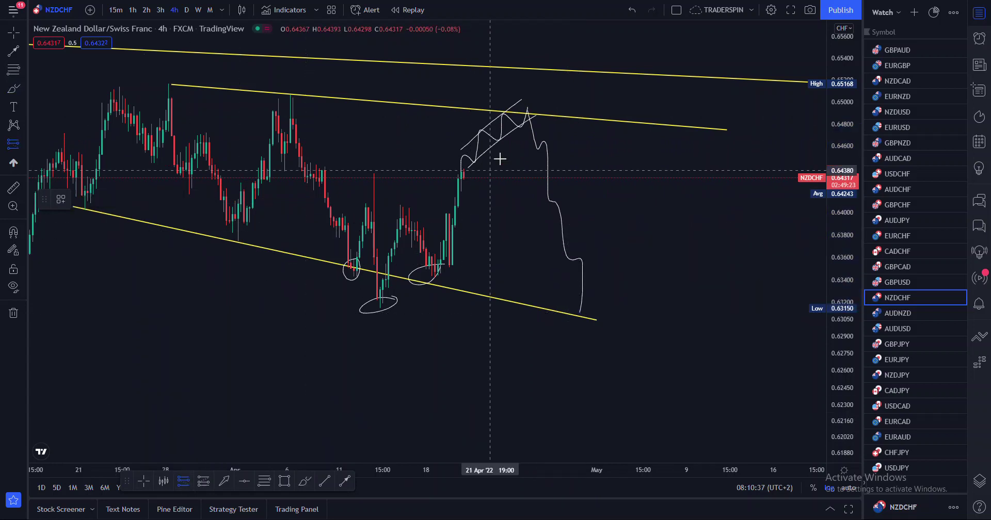
{"action": "left_click", "coordinate": [519, 139]}
{"action": "left_click_drag", "start_coordinate": [517, 94], "coordinate": [517, 105]}
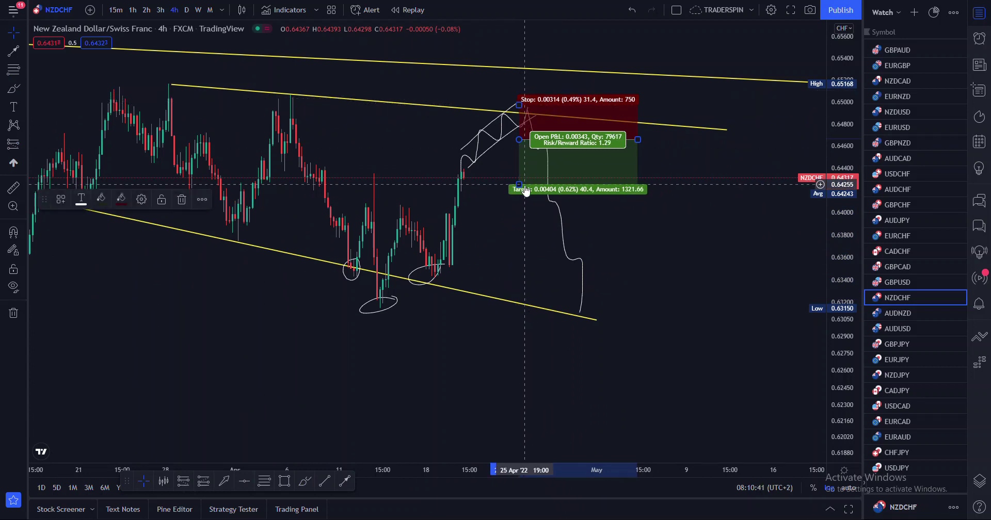
{"action": "left_click_drag", "start_coordinate": [518, 184], "coordinate": [507, 283]}
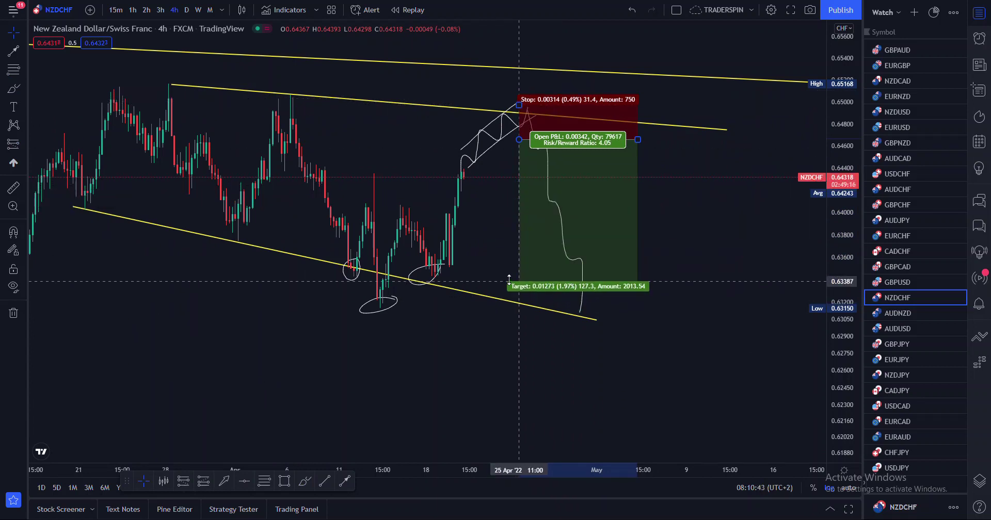
{"action": "scroll", "coordinate": [742, 371], "scroll_direction": "down", "scroll_amount": 4}
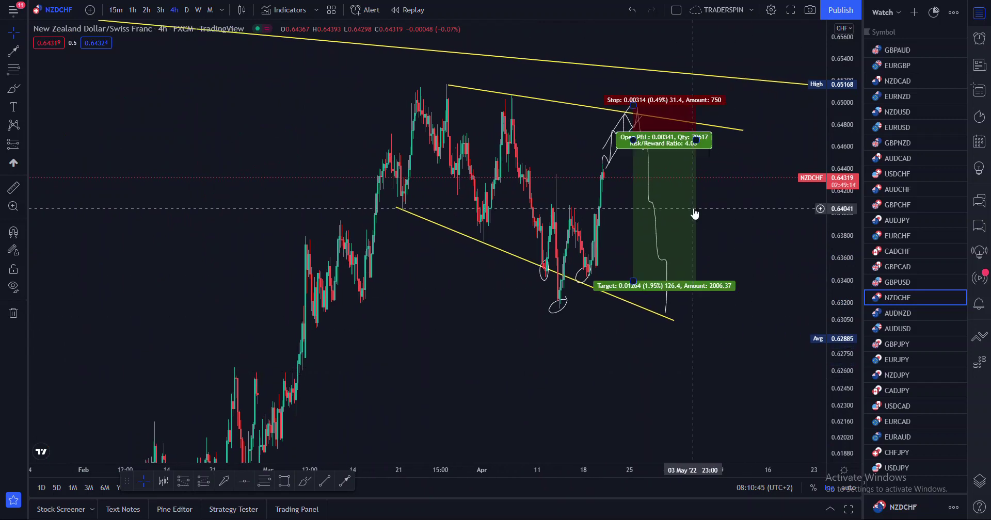
{"action": "scroll", "coordinate": [700, 240], "scroll_direction": "up", "scroll_amount": 3}
{"action": "scroll", "coordinate": [774, 237], "scroll_direction": "down", "scroll_amount": 1}
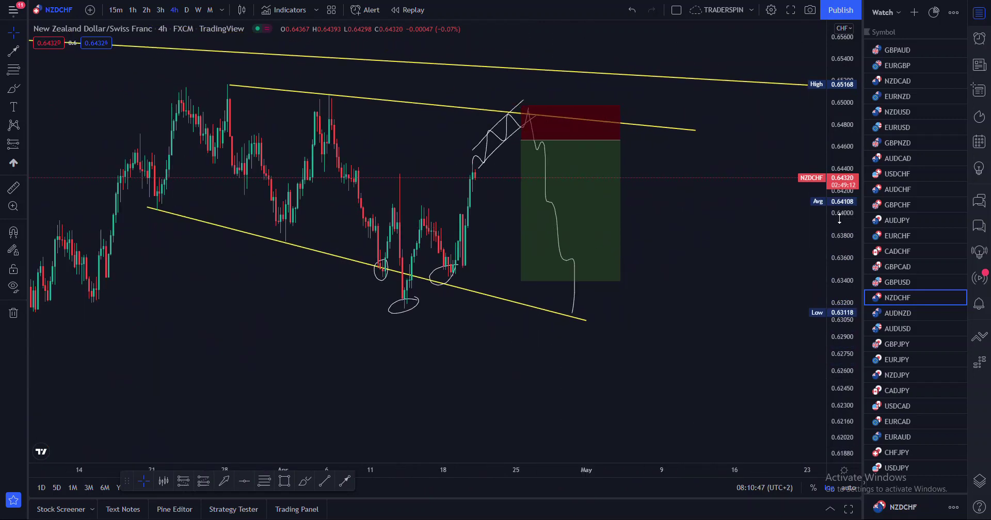
{"action": "left_click", "coordinate": [559, 206]}
{"action": "key", "text": "Delete"}
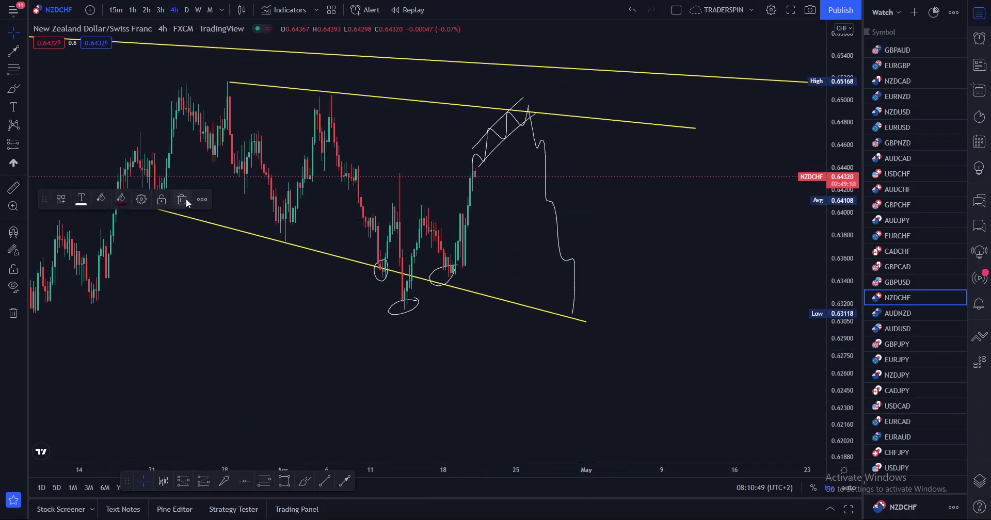
{"action": "left_click", "coordinate": [632, 9]}
{"action": "left_click", "coordinate": [633, 11]}
- Undo the earlier projection sketches and pan to the latest candles
{"action": "left_click", "coordinate": [634, 11]}
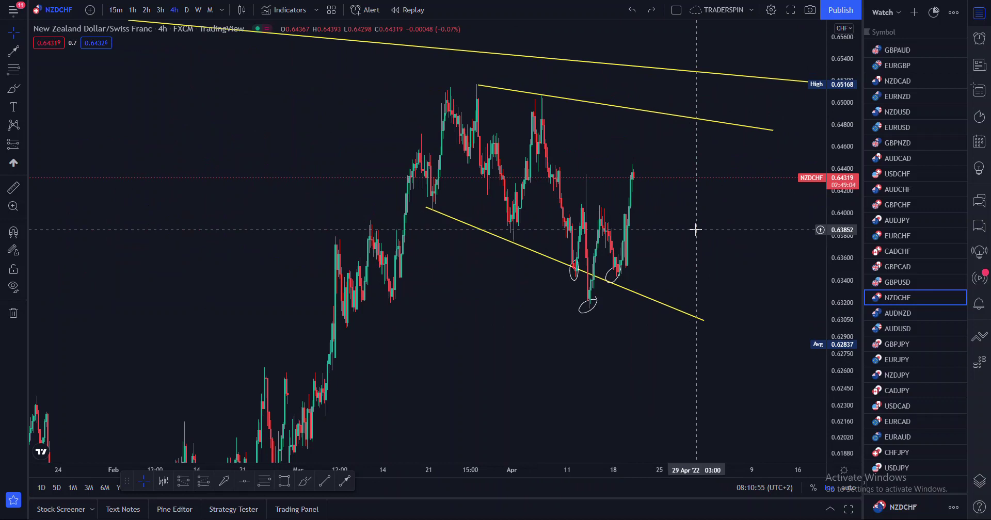
{"action": "scroll", "coordinate": [695, 228], "scroll_direction": "up", "scroll_amount": 8}
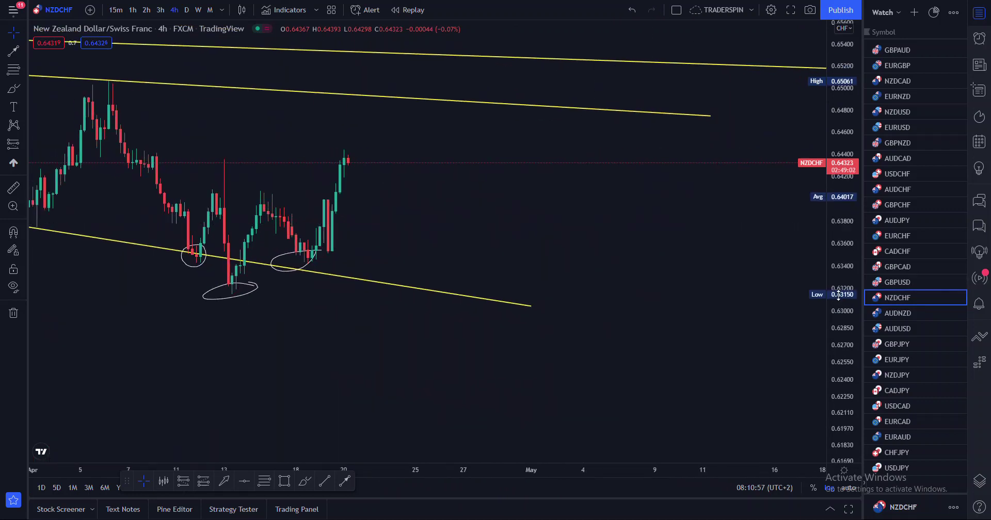
{"action": "left_click_drag", "start_coordinate": [440, 235], "coordinate": [506, 286]}
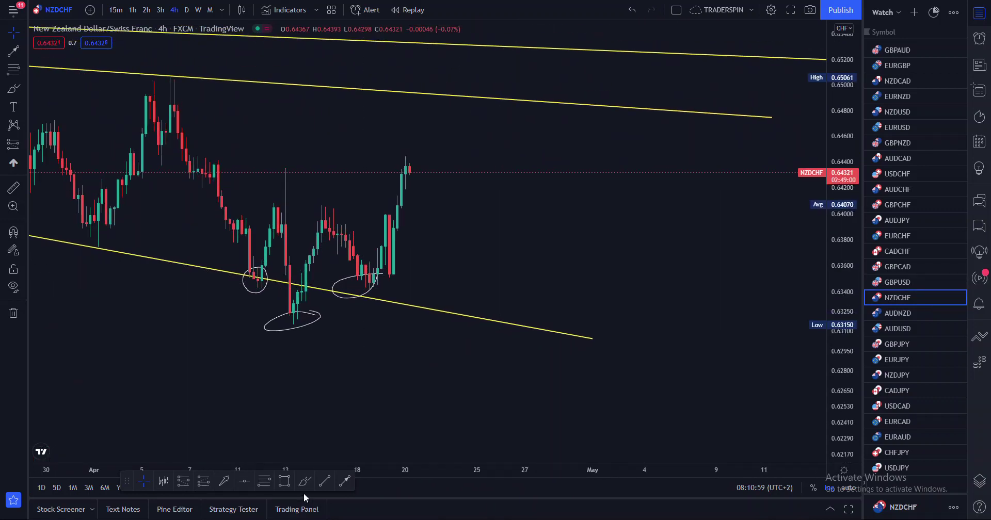
- Brush a rise to the upper line, the zigzag wedge's bottom edge, and an upward breakout
{"action": "mouse_move", "coordinate": [404, 168]}
{"action": "left_mouse_down"}
{"action": "mouse_move", "coordinate": [409, 137]}
{"action": "mouse_move", "coordinate": [430, 112]}
{"action": "left_mouse_up"}
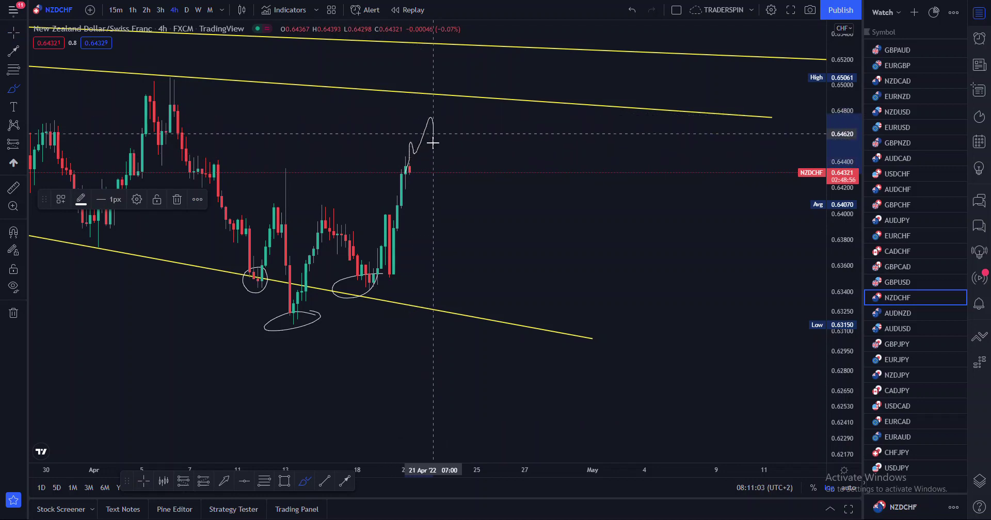
{"action": "mouse_move", "coordinate": [439, 148]}
{"action": "left_mouse_down"}
{"action": "mouse_move", "coordinate": [457, 120]}
{"action": "mouse_move", "coordinate": [461, 134]}
{"action": "left_mouse_up"}
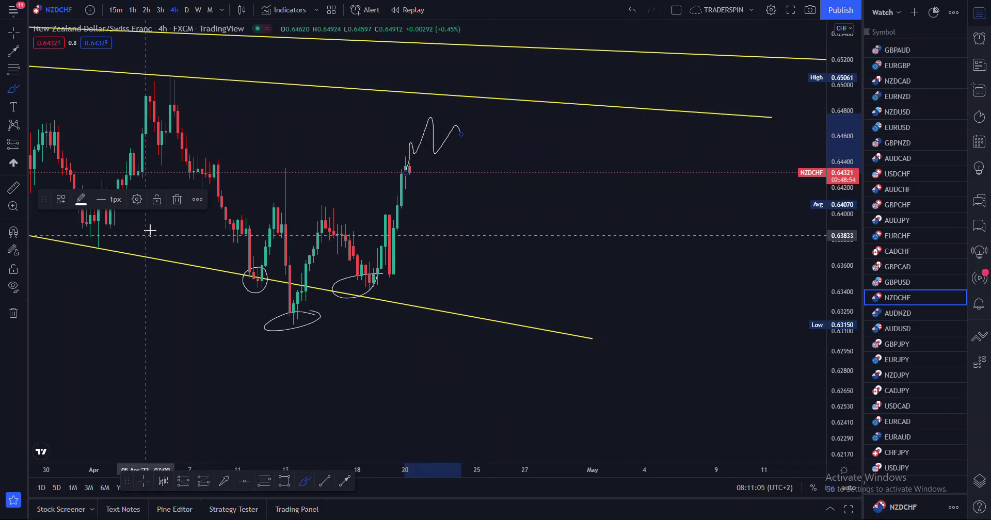
{"action": "left_click", "coordinate": [630, 9]}
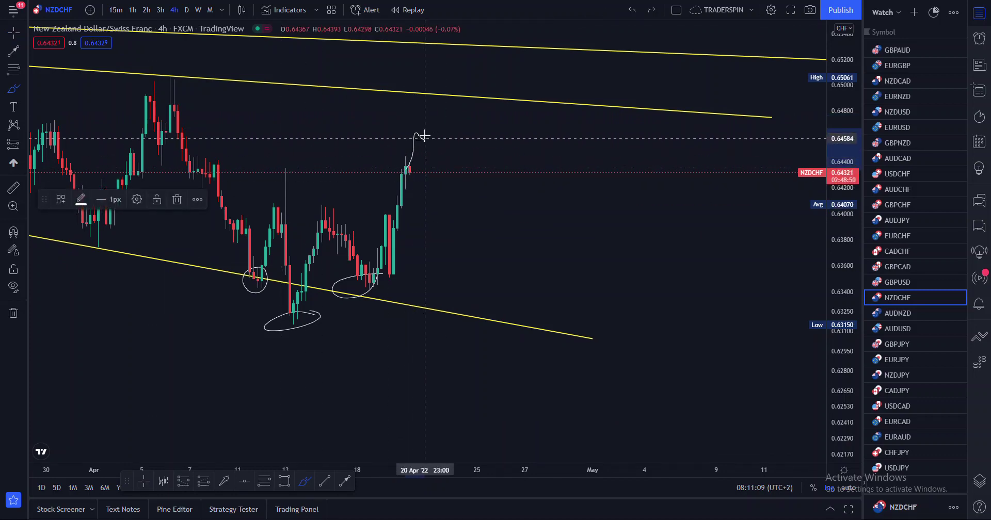
{"action": "left_click_drag", "start_coordinate": [425, 136], "coordinate": [433, 108]}
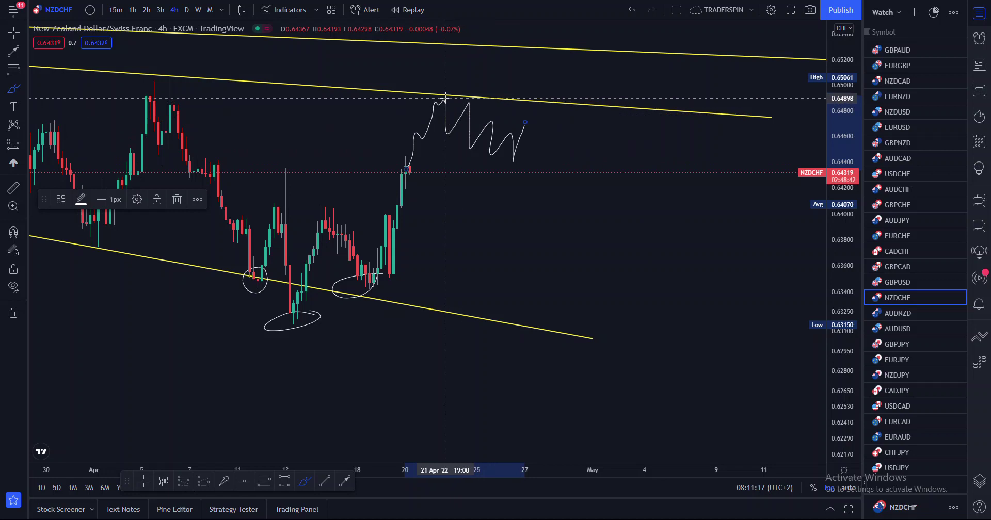
{"action": "left_click_drag", "start_coordinate": [438, 132], "coordinate": [517, 161]}
{"action": "left_click_drag", "start_coordinate": [524, 128], "coordinate": [532, 97]}
- Leave drawing mode and rescale and pan the chart around the new sketch
{"action": "scroll", "coordinate": [507, 143], "scroll_direction": "down", "scroll_amount": 5}
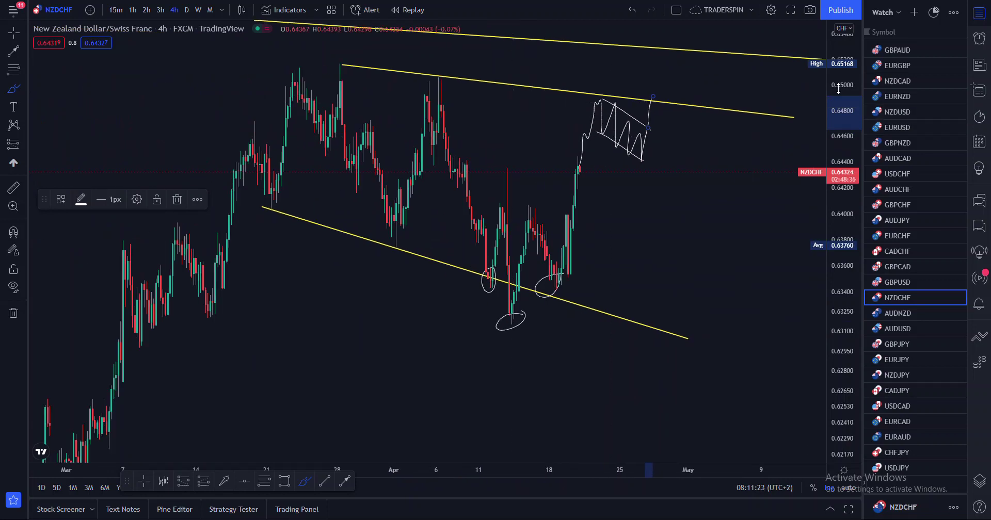
{"action": "left_click", "coordinate": [14, 33]}
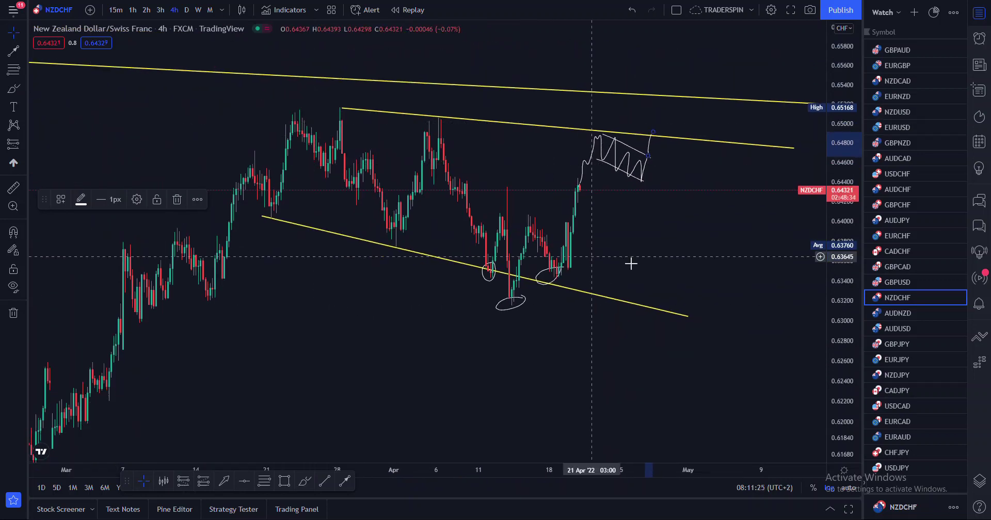
{"action": "scroll", "coordinate": [635, 264], "scroll_direction": "up", "scroll_amount": 4}
{"action": "left_click_drag", "start_coordinate": [841, 275], "coordinate": [842, 212]}
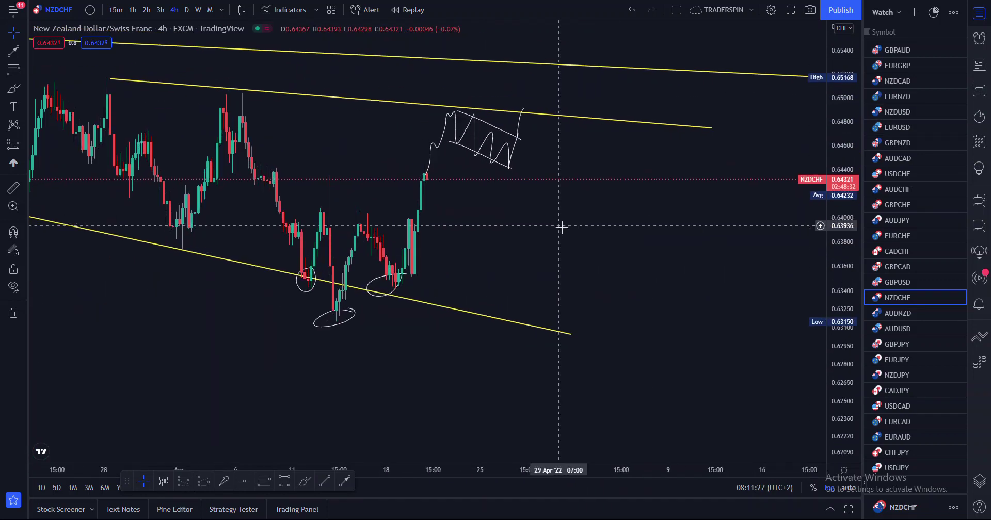
{"action": "left_click_drag", "start_coordinate": [560, 235], "coordinate": [597, 250]}
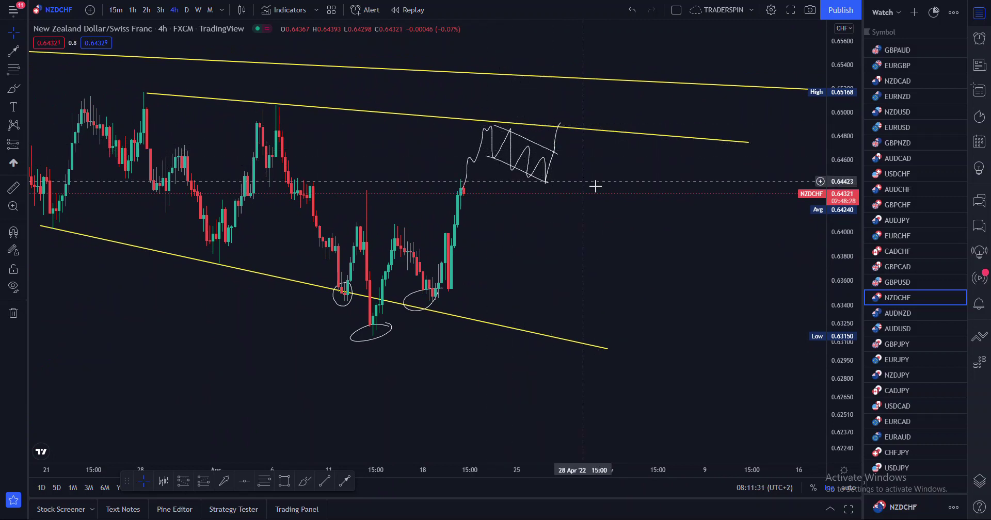
{"action": "left_click_drag", "start_coordinate": [607, 193], "coordinate": [604, 208]}
{"action": "scroll", "coordinate": [604, 208], "scroll_direction": "up", "scroll_amount": 2}
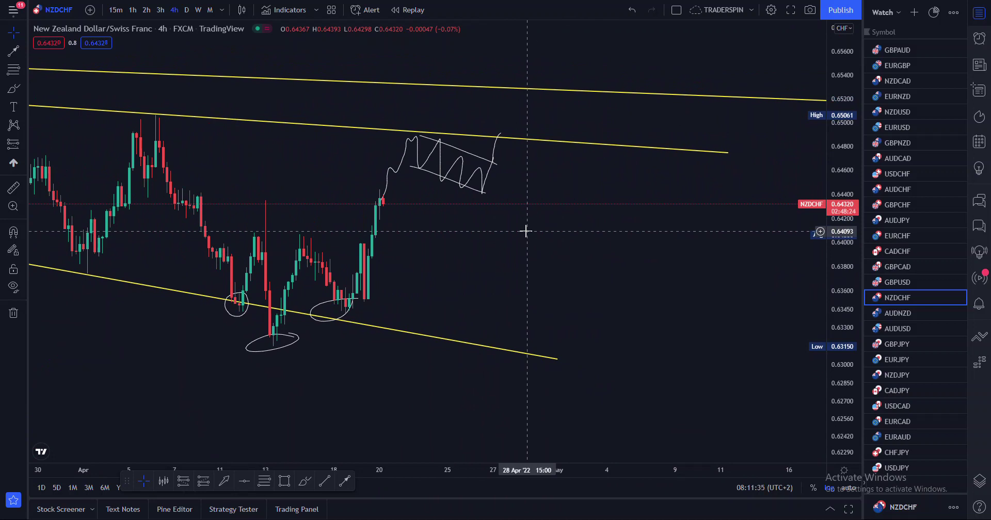
{"action": "scroll", "coordinate": [526, 232], "scroll_direction": "down", "scroll_amount": 1}
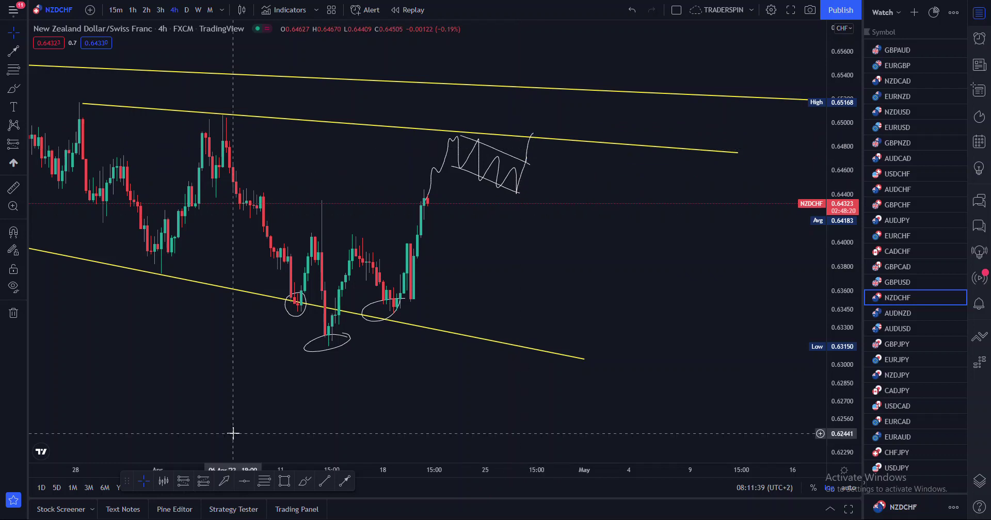
{"action": "left_click", "coordinate": [305, 481]}
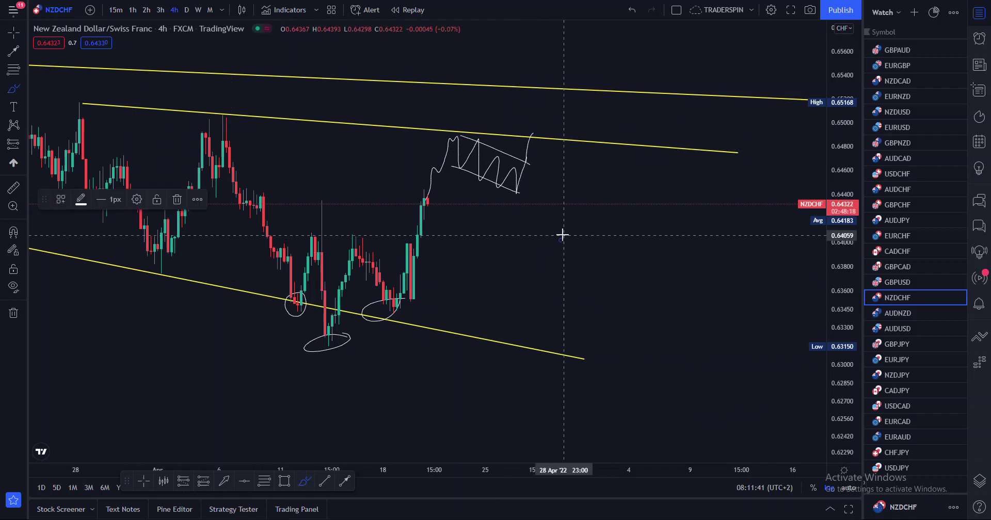
{"action": "mouse_move", "coordinate": [560, 243]}
{"action": "left_mouse_down"}
{"action": "mouse_move", "coordinate": [589, 169]}
{"action": "mouse_move", "coordinate": [602, 184]}
{"action": "left_mouse_up"}
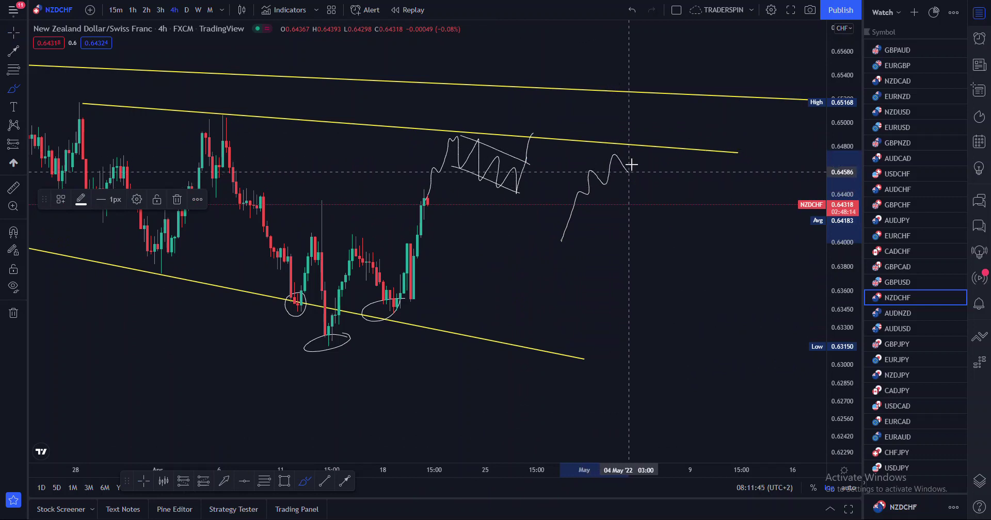
{"action": "left_click_drag", "start_coordinate": [658, 167], "coordinate": [660, 212]}
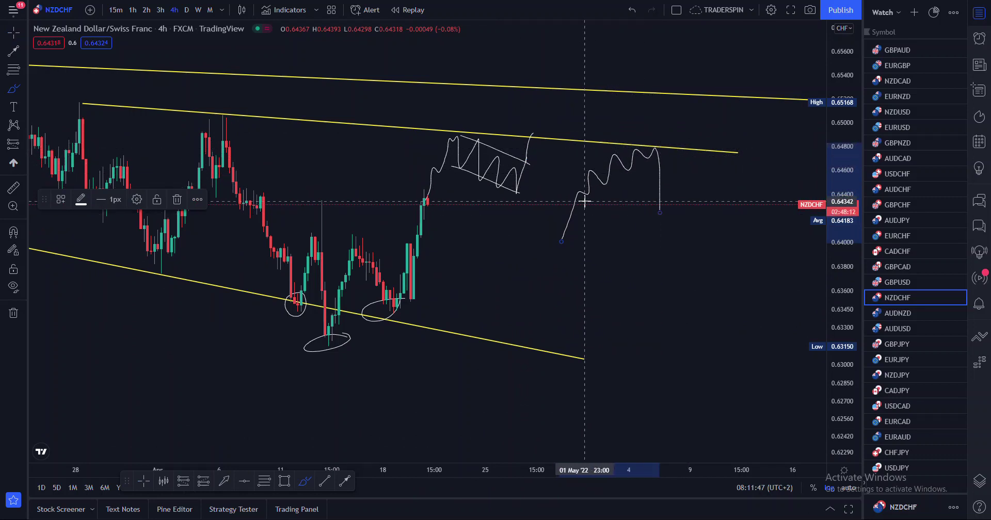
{"action": "left_click_drag", "start_coordinate": [586, 195], "coordinate": [663, 148]}
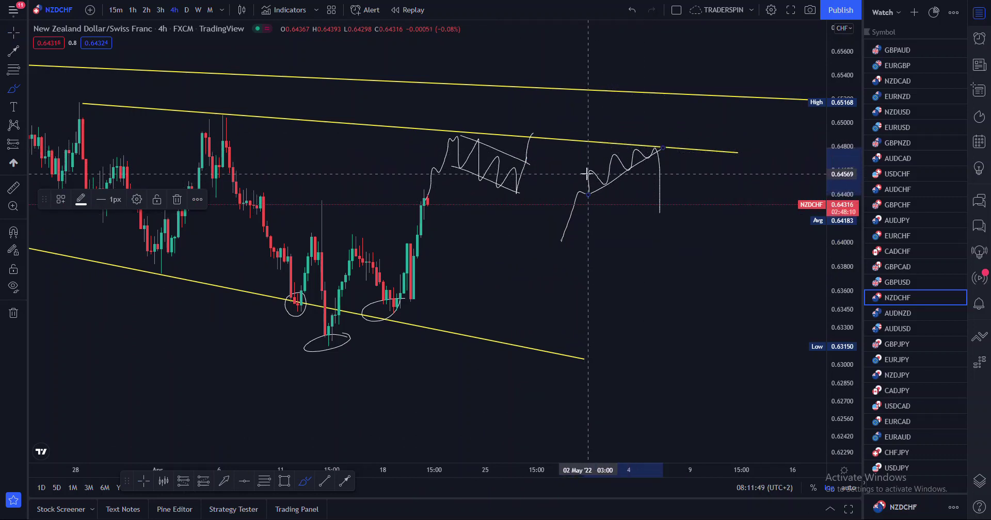
{"action": "left_click_drag", "start_coordinate": [600, 165], "coordinate": [638, 142]}
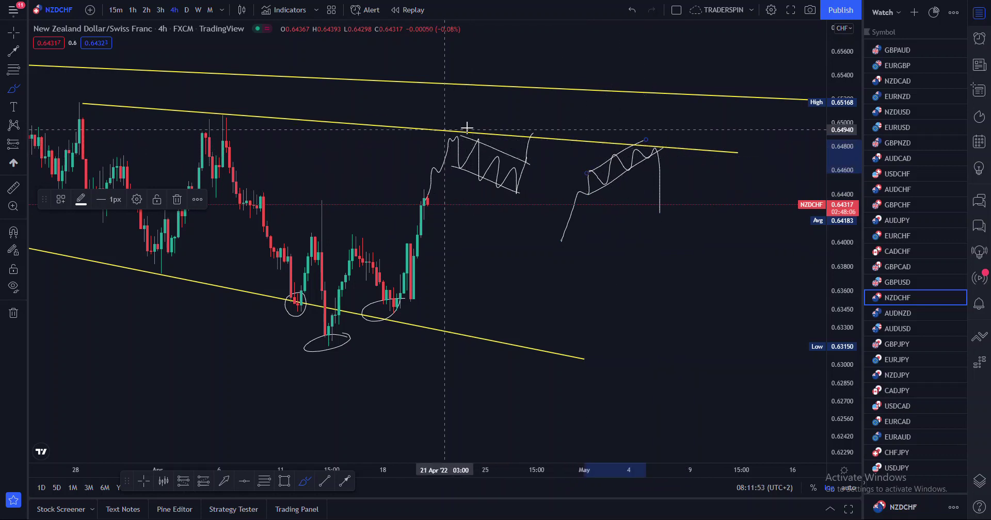
{"action": "left_click", "coordinate": [632, 11]}
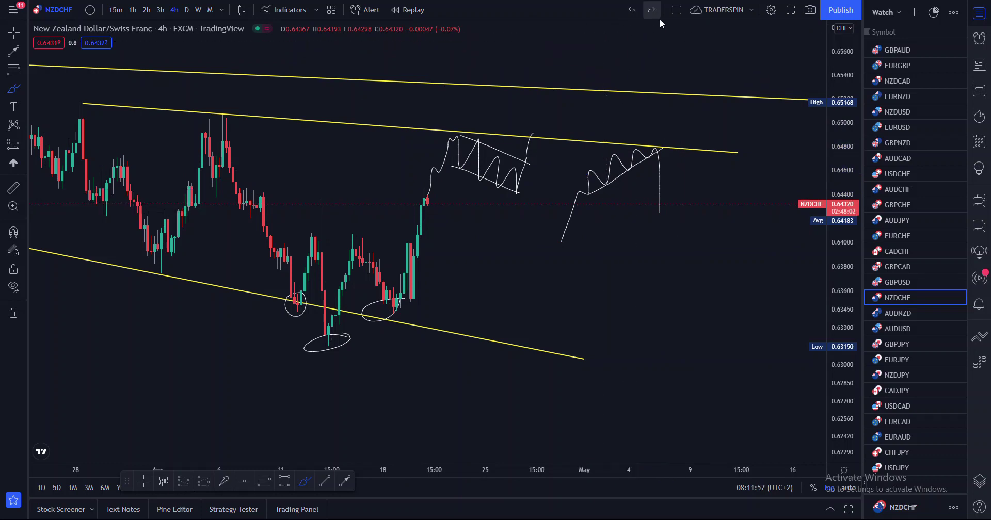
{"action": "mouse_move", "coordinate": [660, 125]}
{"action": "left_mouse_down"}
{"action": "mouse_move", "coordinate": [636, 124]}
{"action": "mouse_move", "coordinate": [557, 173]}
{"action": "mouse_move", "coordinate": [593, 250]}
{"action": "mouse_move", "coordinate": [683, 141]}
{"action": "mouse_move", "coordinate": [636, 126]}
{"action": "left_mouse_up"}
{"action": "mouse_move", "coordinate": [520, 122]}
{"action": "left_mouse_down"}
{"action": "mouse_move", "coordinate": [445, 124]}
{"action": "mouse_move", "coordinate": [420, 199]}
{"action": "mouse_move", "coordinate": [489, 215]}
{"action": "mouse_move", "coordinate": [551, 139]}
{"action": "mouse_move", "coordinate": [510, 110]}
{"action": "left_mouse_up"}
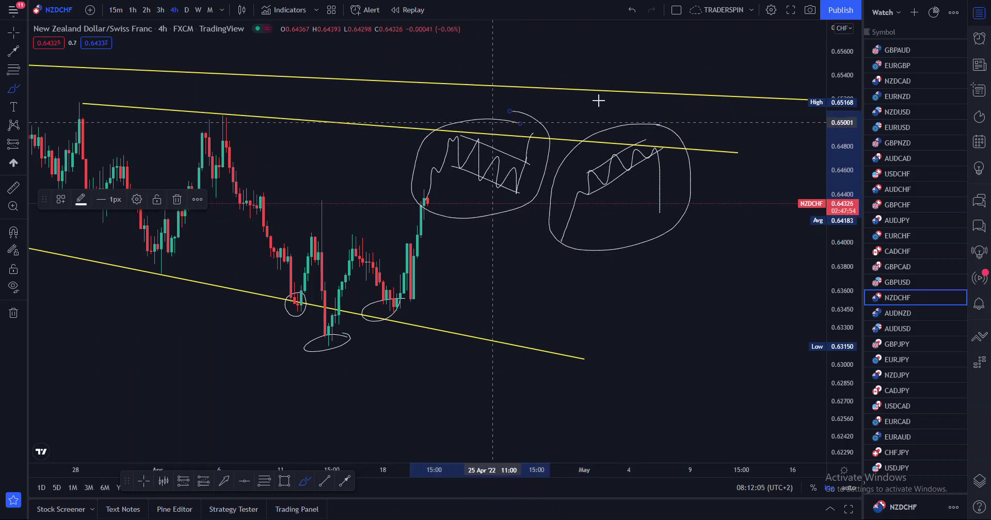
{"action": "left_click", "coordinate": [632, 10]}
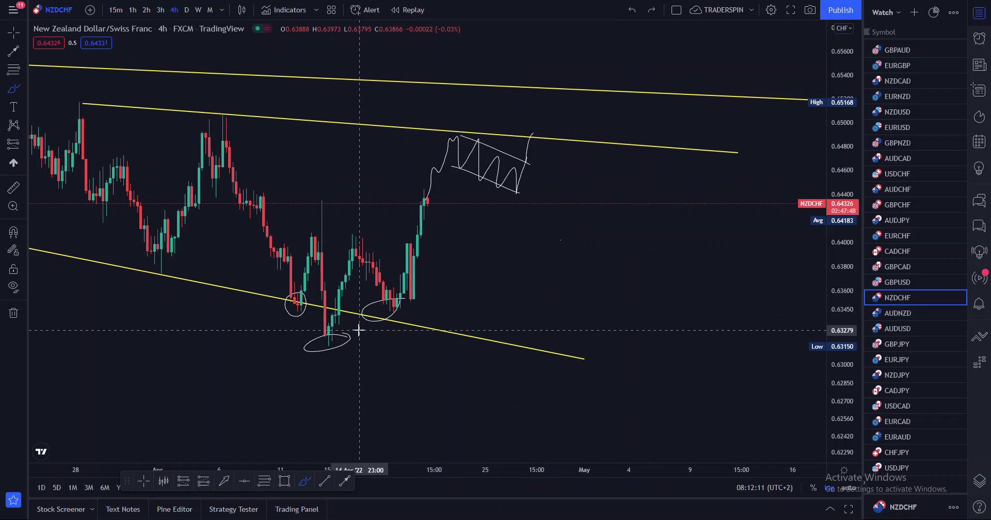
- Brush the breakout stroke rising up to the outer channel line
{"action": "left_click", "coordinate": [203, 483]}
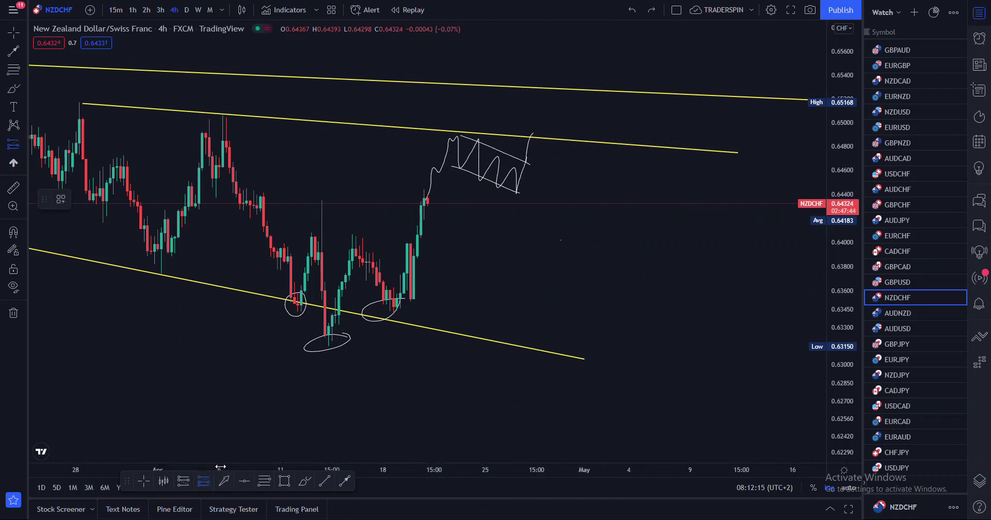
{"action": "left_click", "coordinate": [305, 482]}
{"action": "mouse_move", "coordinate": [529, 136]}
{"action": "left_mouse_down"}
{"action": "mouse_move", "coordinate": [543, 138]}
{"action": "mouse_move", "coordinate": [547, 98]}
{"action": "mouse_move", "coordinate": [564, 95]}
{"action": "mouse_move", "coordinate": [577, 69]}
{"action": "left_mouse_up"}
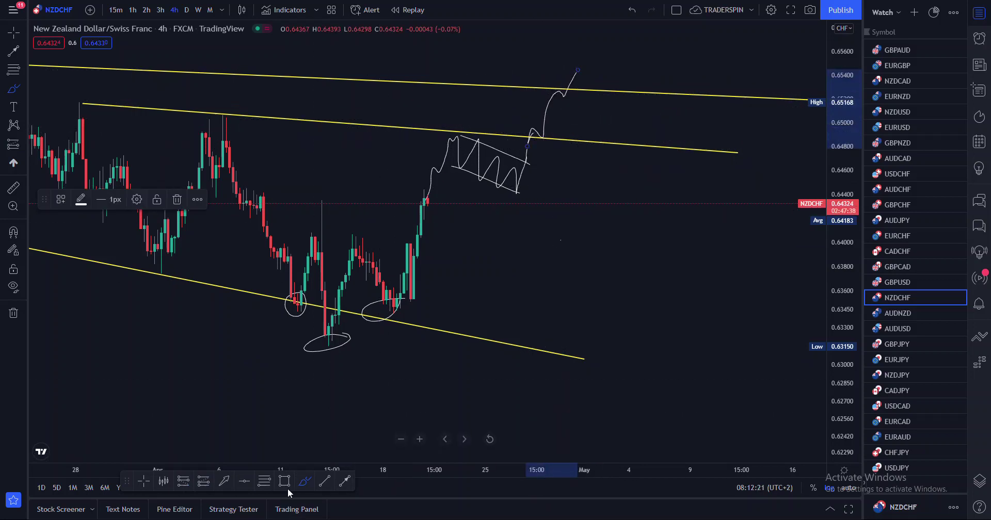
- Place a long position at the 0.64759 breakout entry with the stop raised to 0.64423
{"action": "left_click", "coordinate": [202, 484]}
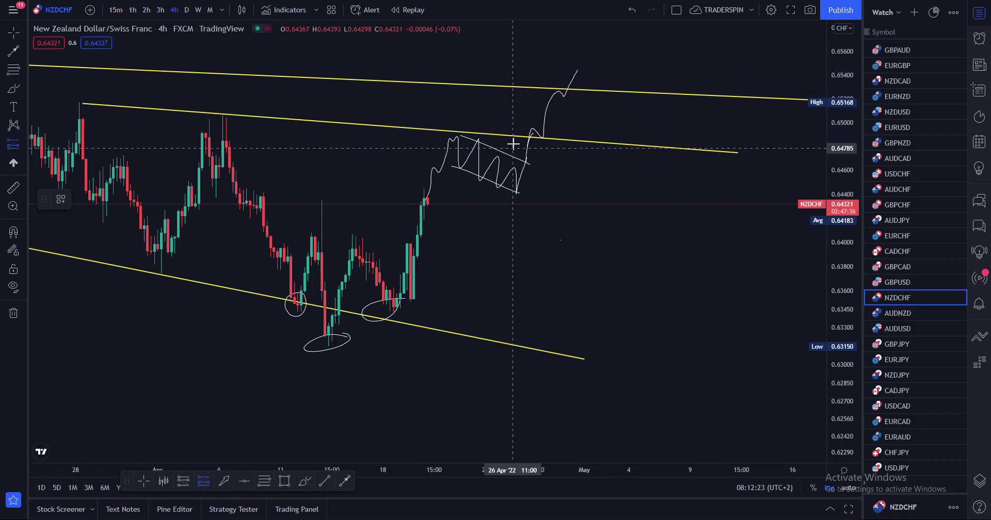
{"action": "left_click", "coordinate": [523, 128]}
{"action": "left_click_drag", "start_coordinate": [533, 146], "coordinate": [527, 168]}
{"action": "left_click_drag", "start_coordinate": [516, 200], "coordinate": [516, 192]}
{"action": "left_click_drag", "start_coordinate": [515, 103], "coordinate": [516, 62]}
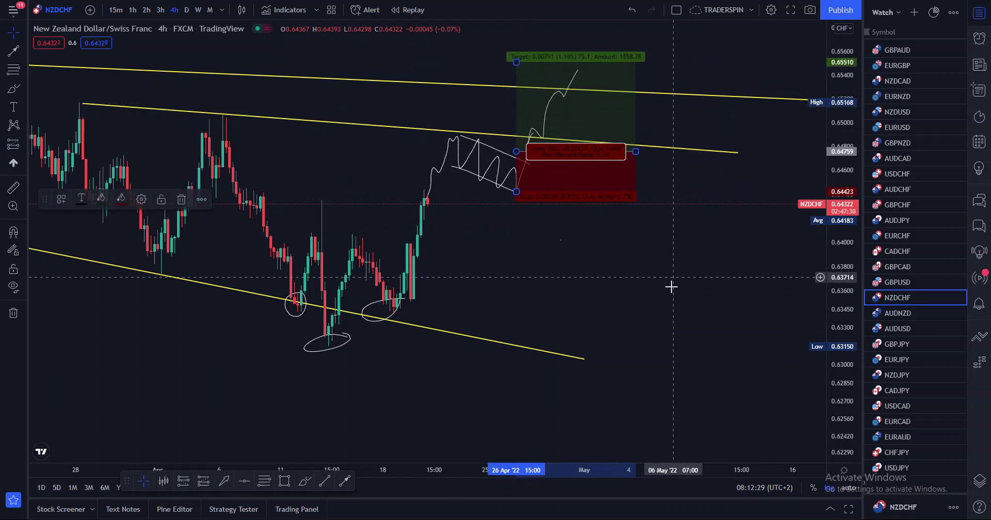
- Zoom out and adjust the long position's profit target toward 0.65941
{"action": "scroll", "coordinate": [671, 286], "scroll_direction": "down", "scroll_amount": 7}
{"action": "left_click_drag", "start_coordinate": [841, 42], "coordinate": [842, 205]}
{"action": "scroll", "coordinate": [673, 310], "scroll_direction": "down", "scroll_amount": 3}
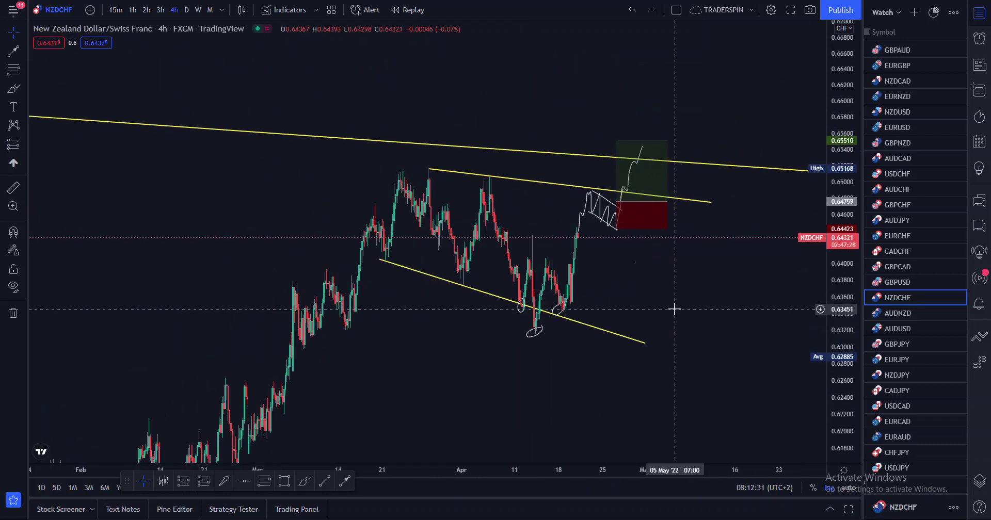
{"action": "left_click_drag", "start_coordinate": [672, 141], "coordinate": [673, 164]}
{"action": "left_click_drag", "start_coordinate": [681, 98], "coordinate": [625, 100]}
{"action": "left_click_drag", "start_coordinate": [616, 168], "coordinate": [614, 109]}
{"action": "left_click", "coordinate": [695, 165]}
- Stretch the price scale and pan to review the long-position box against the projection
{"action": "scroll", "coordinate": [730, 281], "scroll_direction": "up", "scroll_amount": 5}
{"action": "left_click_drag", "start_coordinate": [844, 316], "coordinate": [845, 263]}
{"action": "scroll", "coordinate": [724, 292], "scroll_direction": "up", "scroll_amount": 2}
{"action": "left_click_drag", "start_coordinate": [600, 293], "coordinate": [677, 295]}
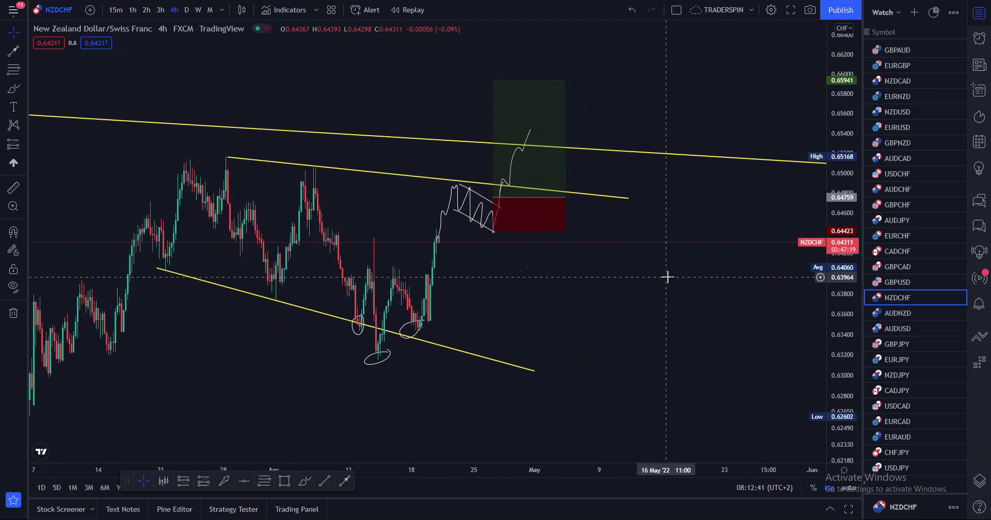
{"action": "scroll", "coordinate": [668, 277], "scroll_direction": "left", "scroll_amount": 2}
{"action": "scroll", "coordinate": [752, 277], "scroll_direction": "up", "scroll_amount": 2}
{"action": "scroll", "coordinate": [670, 263], "scroll_direction": "left", "scroll_amount": 2}
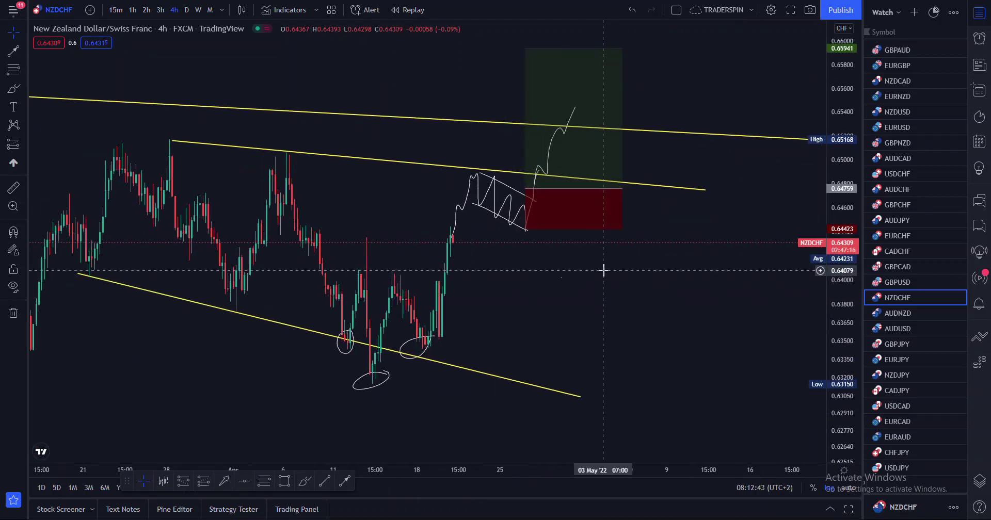
{"action": "left_click", "coordinate": [545, 146]}
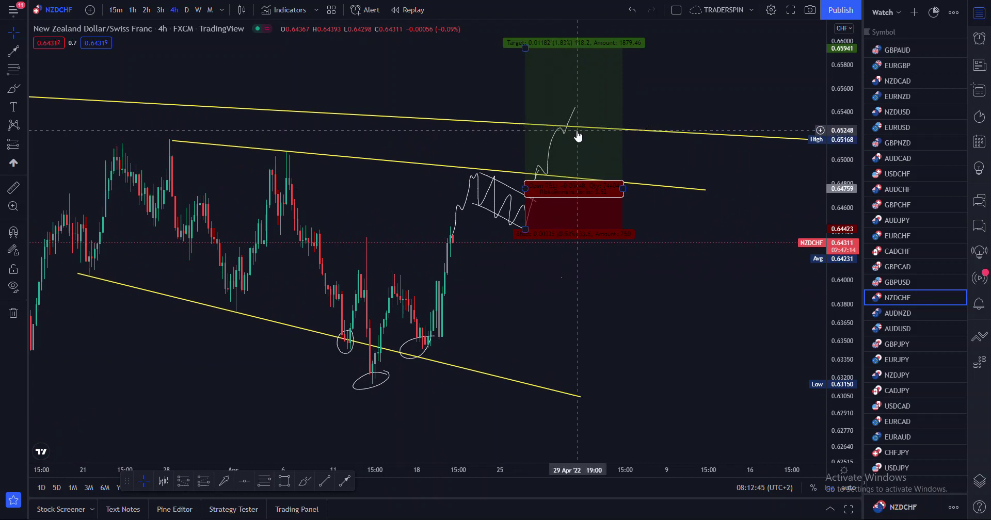
{"action": "left_click", "coordinate": [690, 212]}
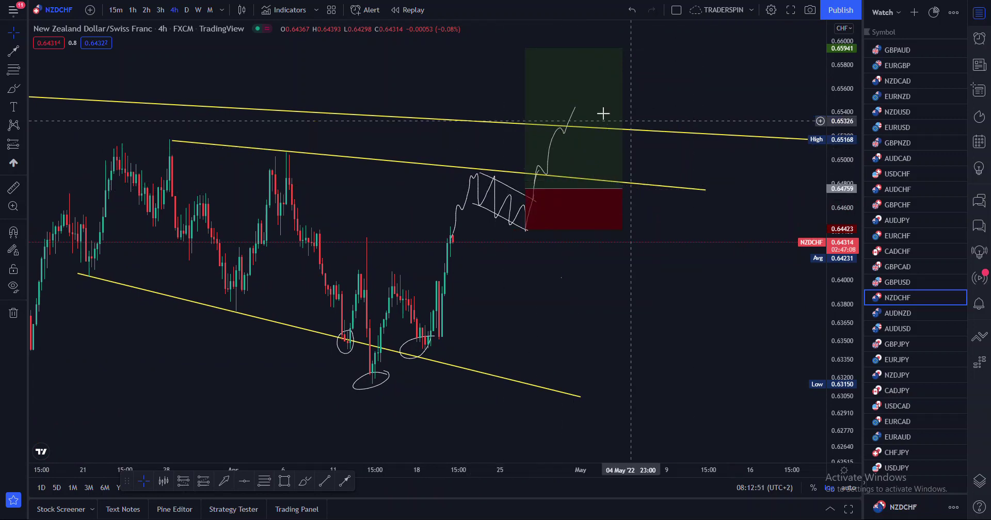
- Reset the price scale and pan back to frame the whole trade setup
{"action": "scroll", "coordinate": [567, 137], "scroll_direction": "down", "scroll_amount": 4}
{"action": "left_click_drag", "start_coordinate": [746, 277], "coordinate": [631, 302]}
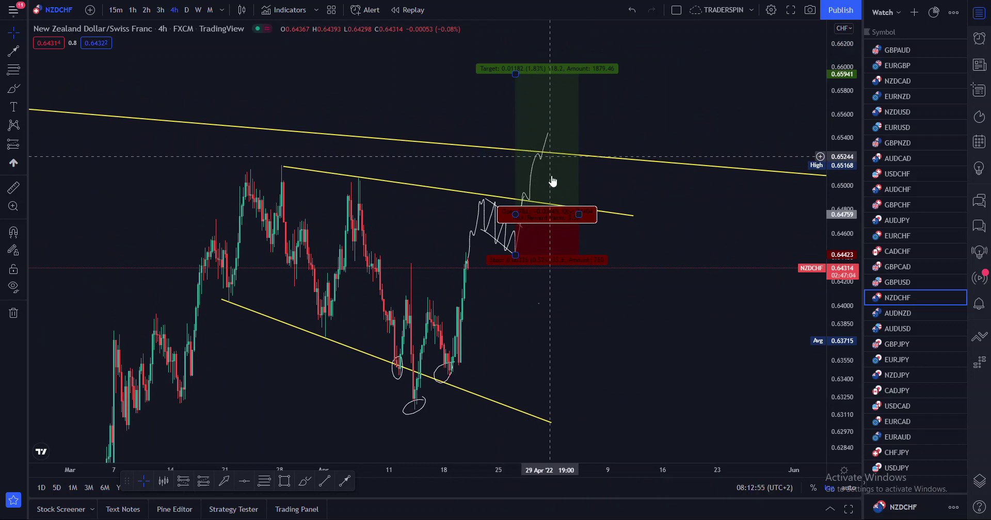
{"action": "scroll", "coordinate": [551, 196], "scroll_direction": "down", "scroll_amount": 6}
{"action": "double_click", "coordinate": [854, 216]}
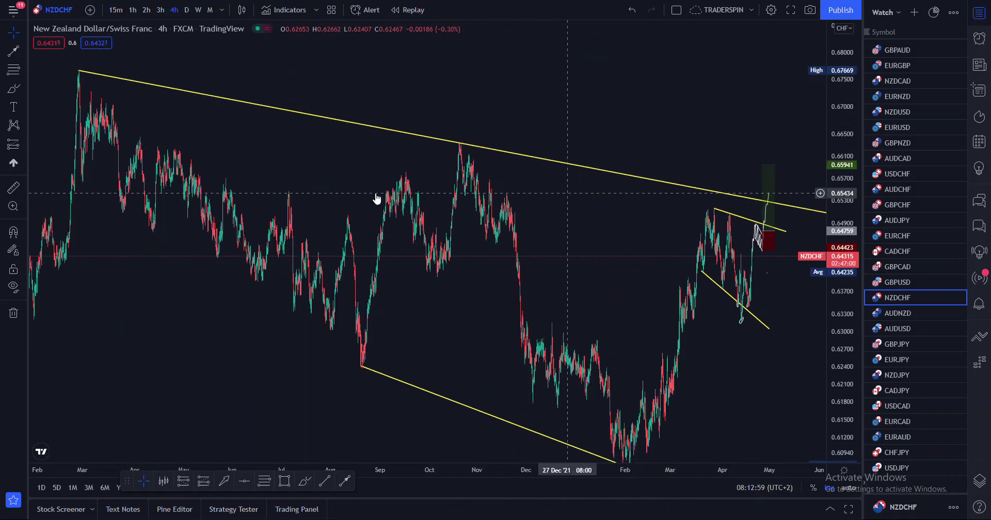
{"action": "scroll", "coordinate": [460, 274], "scroll_direction": "up", "scroll_amount": 4}
{"action": "scroll", "coordinate": [801, 403], "scroll_direction": "up", "scroll_amount": 5}
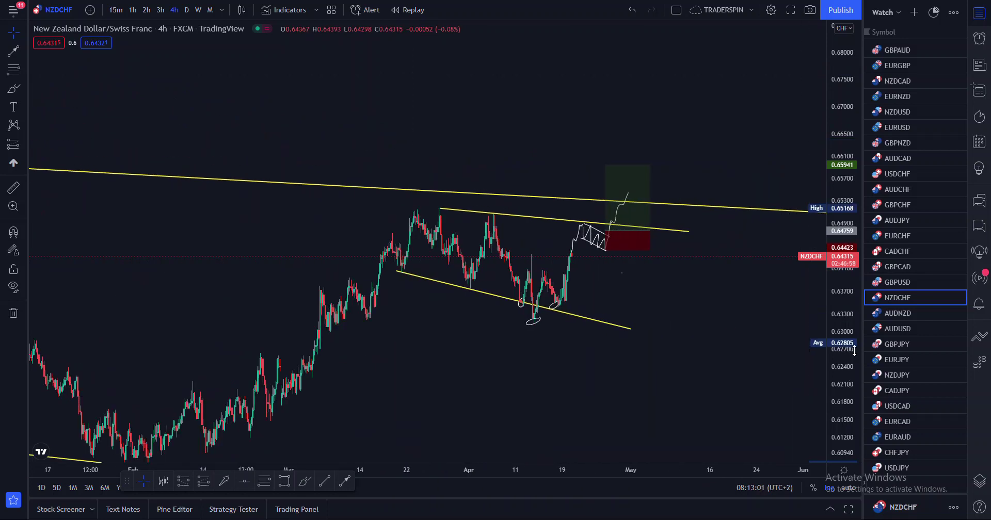
{"action": "scroll", "coordinate": [695, 279], "scroll_direction": "up", "scroll_amount": 1}
{"action": "left_click_drag", "start_coordinate": [614, 283], "coordinate": [755, 280]}
{"action": "left_click_drag", "start_coordinate": [852, 338], "coordinate": [851, 278]}
{"action": "left_click_drag", "start_coordinate": [589, 249], "coordinate": [710, 276]}
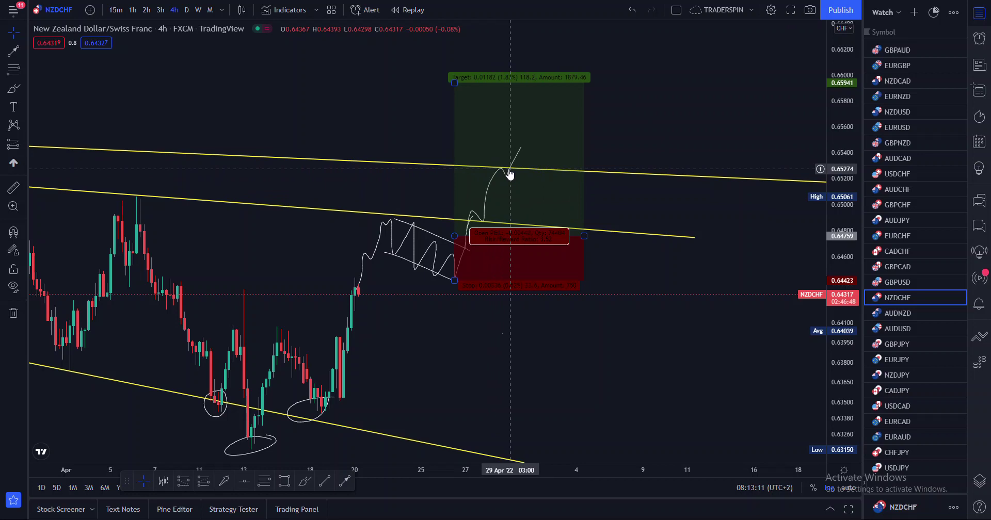
- Delete the long-position box and the white wedge sketch
{"action": "left_click", "coordinate": [508, 207]}
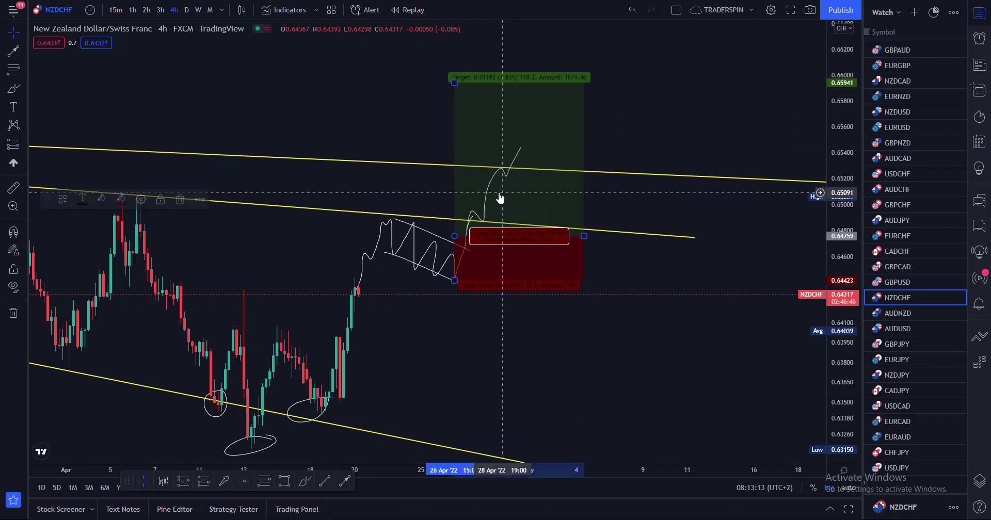
{"action": "left_click", "coordinate": [181, 201]}
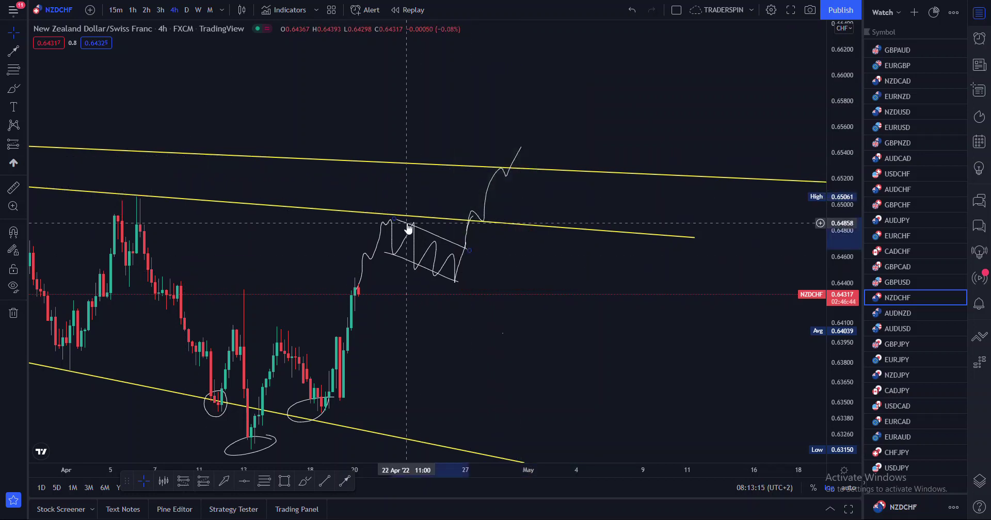
{"action": "left_click", "coordinate": [409, 227]}
{"action": "left_click", "coordinate": [176, 200]}
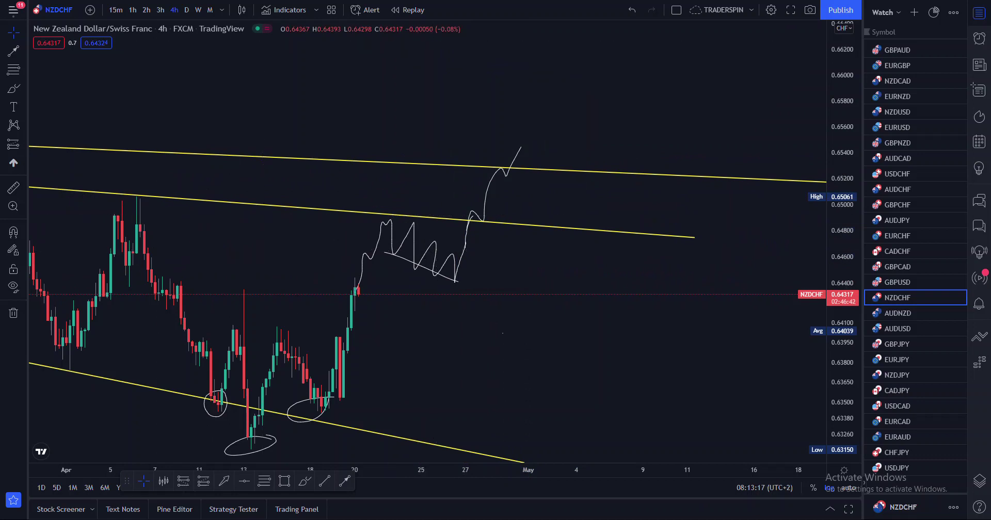
- Undo repeatedly until the remaining white brush strokes and zigzag sketch are removed
{"action": "left_click", "coordinate": [634, 10]}
{"action": "left_click", "coordinate": [634, 10]}
{"action": "left_click", "coordinate": [634, 9]}
{"action": "left_click", "coordinate": [633, 9]}
{"action": "left_click", "coordinate": [633, 9]}
{"action": "left_click", "coordinate": [633, 10]}
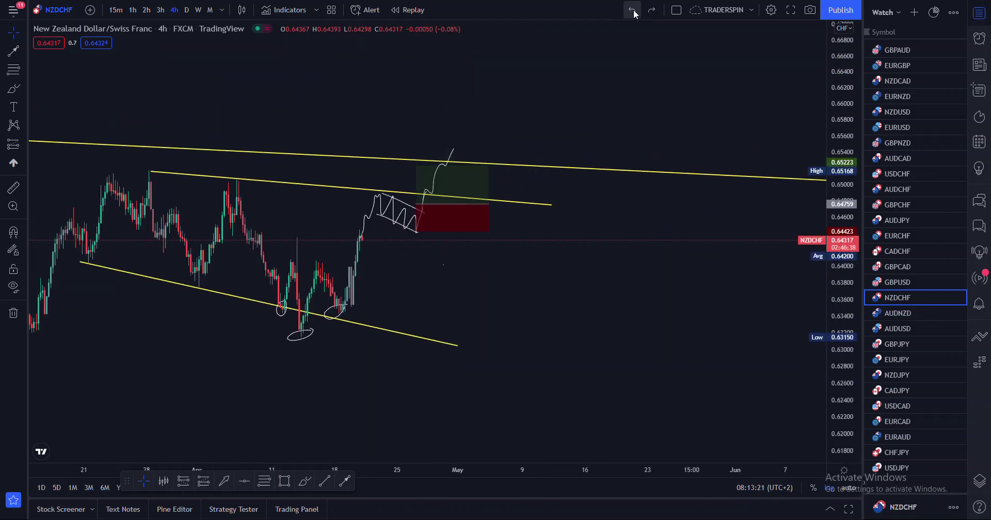
{"action": "left_click", "coordinate": [634, 9]}
{"action": "left_click", "coordinate": [634, 9]}
{"action": "left_click", "coordinate": [634, 10]}
{"action": "left_click", "coordinate": [633, 9]}
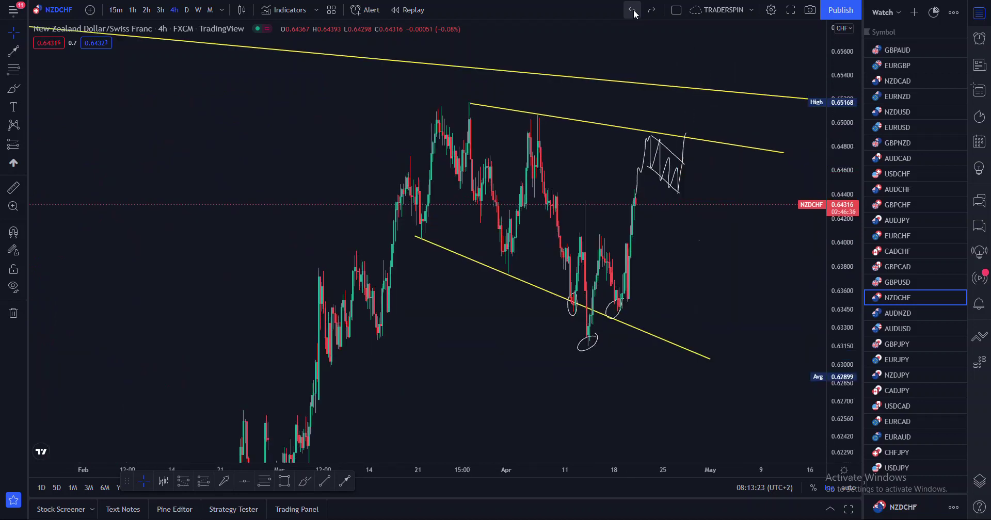
{"action": "left_click", "coordinate": [634, 9]}
{"action": "left_click", "coordinate": [634, 10]}
{"action": "left_click", "coordinate": [633, 9]}
{"action": "left_click", "coordinate": [634, 10]}
{"action": "left_click", "coordinate": [633, 9]}
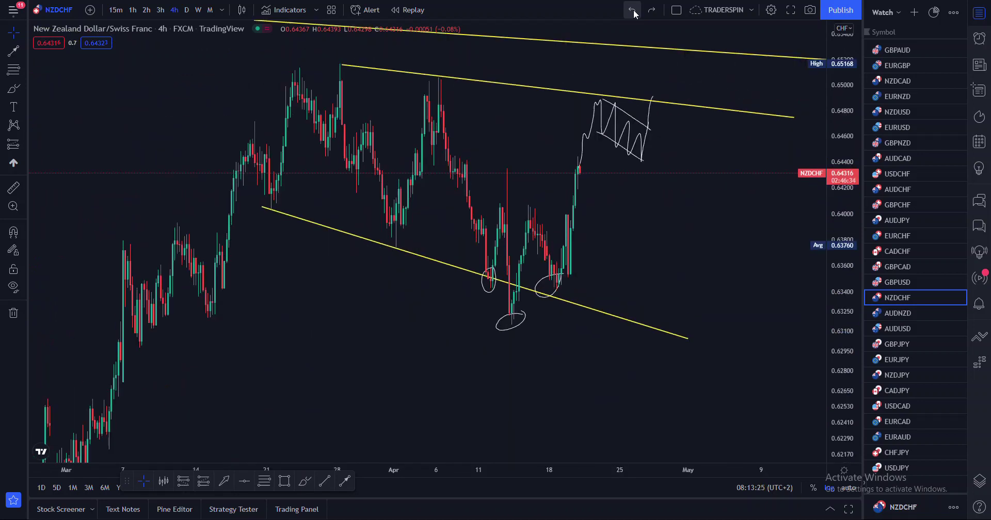
{"action": "left_click", "coordinate": [635, 13]}
{"action": "scroll", "coordinate": [589, 150], "scroll_direction": "up", "scroll_amount": 2}
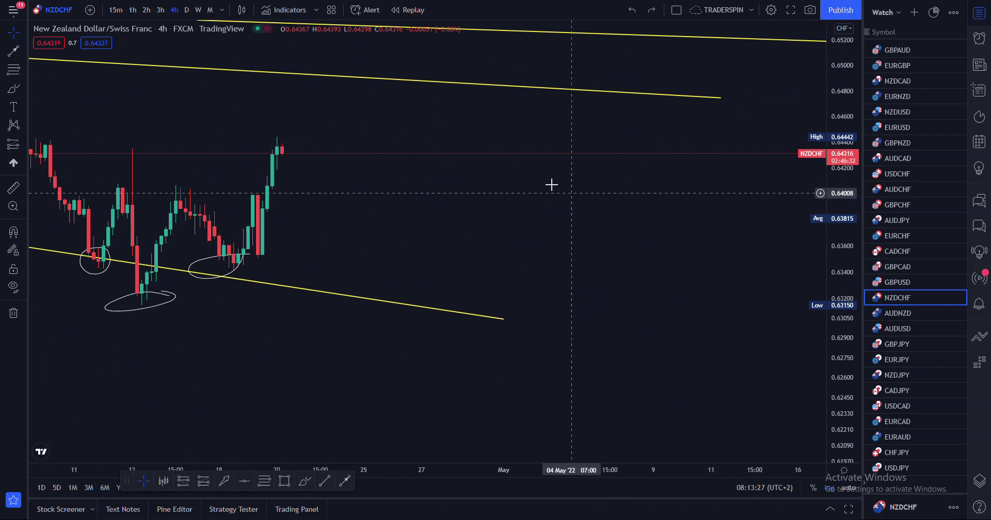
{"action": "left_click_drag", "start_coordinate": [550, 188], "coordinate": [643, 248]}
{"action": "scroll", "coordinate": [594, 268], "scroll_direction": "down", "scroll_amount": 3}
{"action": "left_click", "coordinate": [304, 481]}
{"action": "mouse_move", "coordinate": [496, 219]}
{"action": "left_mouse_down"}
{"action": "mouse_move", "coordinate": [505, 170]}
{"action": "mouse_move", "coordinate": [546, 97]}
{"action": "left_mouse_up"}
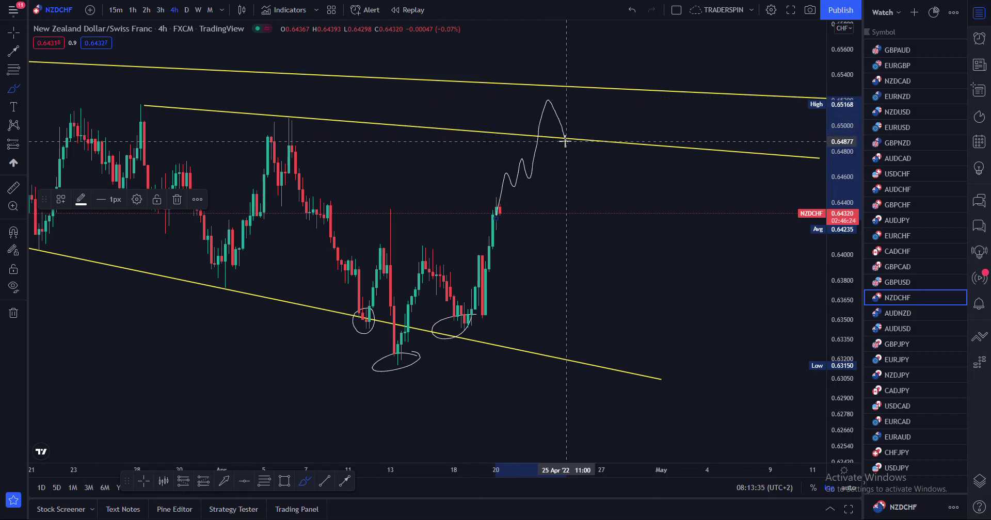
{"action": "left_click_drag", "start_coordinate": [546, 145], "coordinate": [571, 127]}
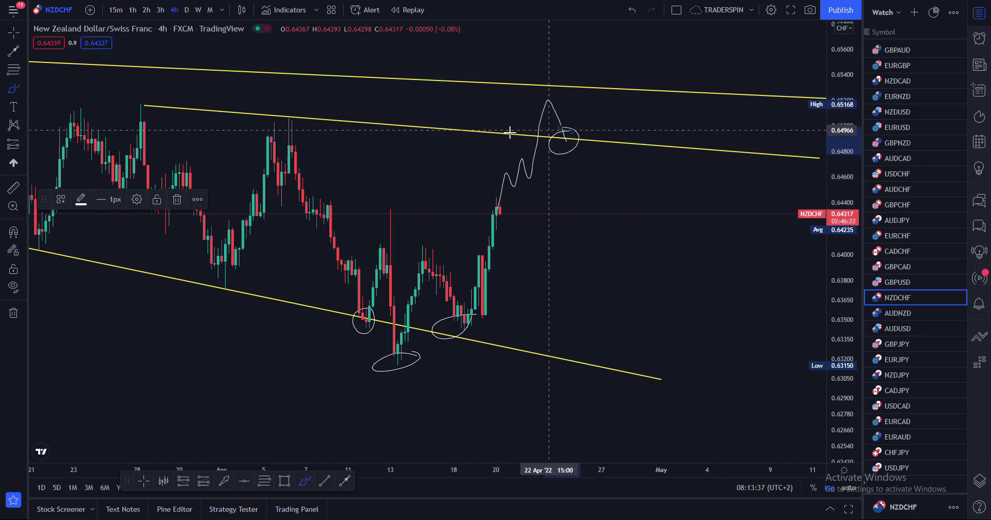
{"action": "left_click", "coordinate": [14, 33]}
{"action": "left_click_drag", "start_coordinate": [463, 111], "coordinate": [340, 159]}
{"action": "left_click", "coordinate": [14, 51]}
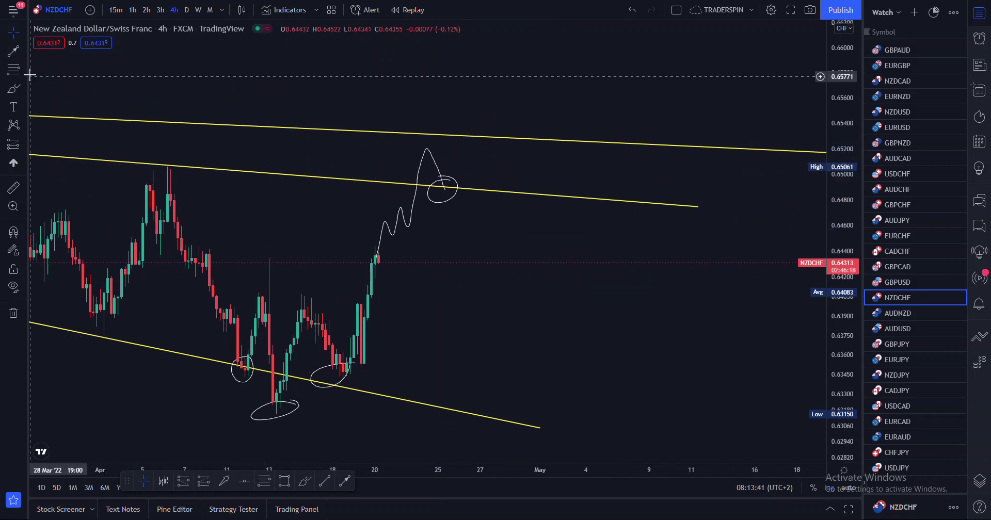
{"action": "left_click_drag", "start_coordinate": [443, 189], "coordinate": [579, 37]}
{"action": "left_click_drag", "start_coordinate": [445, 192], "coordinate": [450, 191]}
{"action": "left_click", "coordinate": [638, 107]}
{"action": "scroll", "coordinate": [642, 235], "scroll_direction": "down", "scroll_amount": 9}
{"action": "left_click_drag", "start_coordinate": [750, 246], "coordinate": [672, 282]}
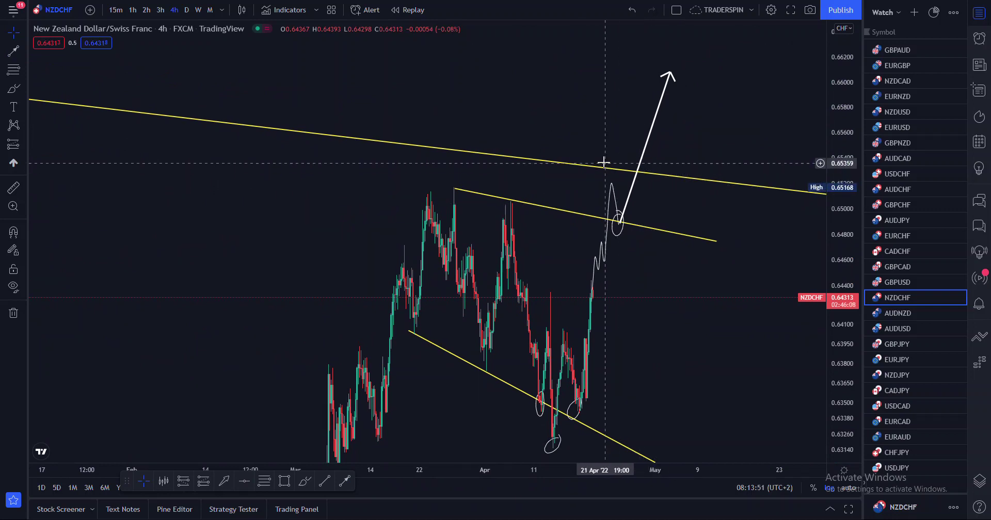
{"action": "left_click", "coordinate": [669, 75]}
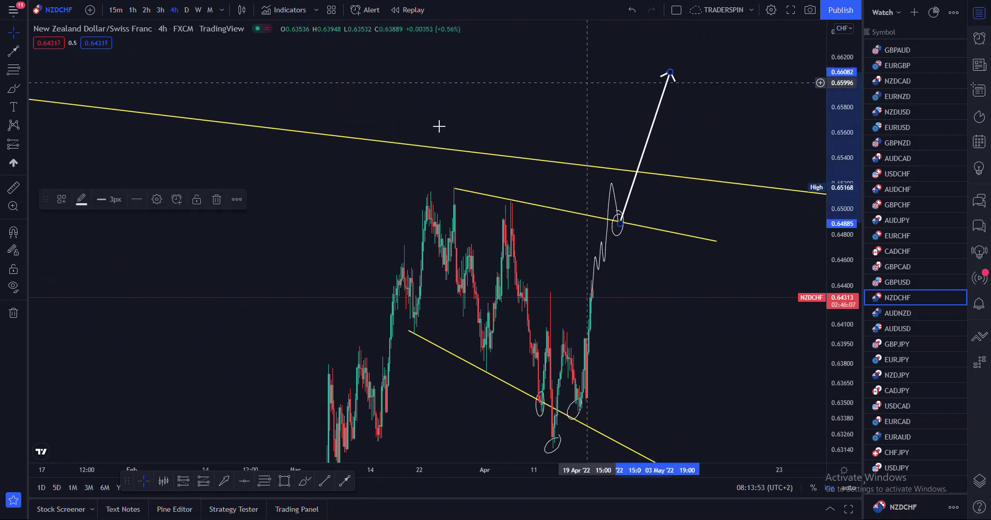
{"action": "left_click", "coordinate": [217, 200]}
{"action": "left_click_drag", "start_coordinate": [726, 341], "coordinate": [633, 253]}
{"action": "scroll", "coordinate": [663, 346], "scroll_direction": "down", "scroll_amount": 2}
{"action": "scroll", "coordinate": [663, 346], "scroll_direction": "down", "scroll_amount": 3}
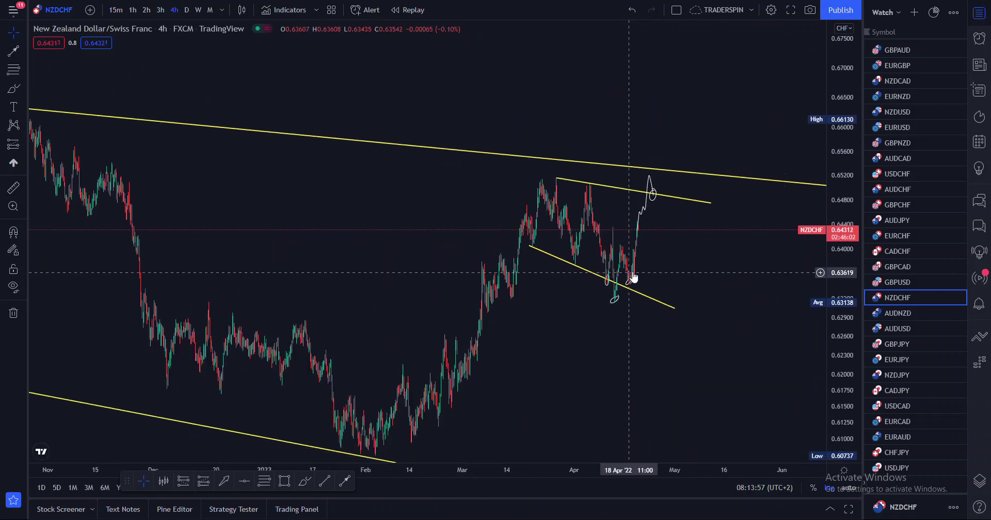
{"action": "left_click", "coordinate": [645, 203]}
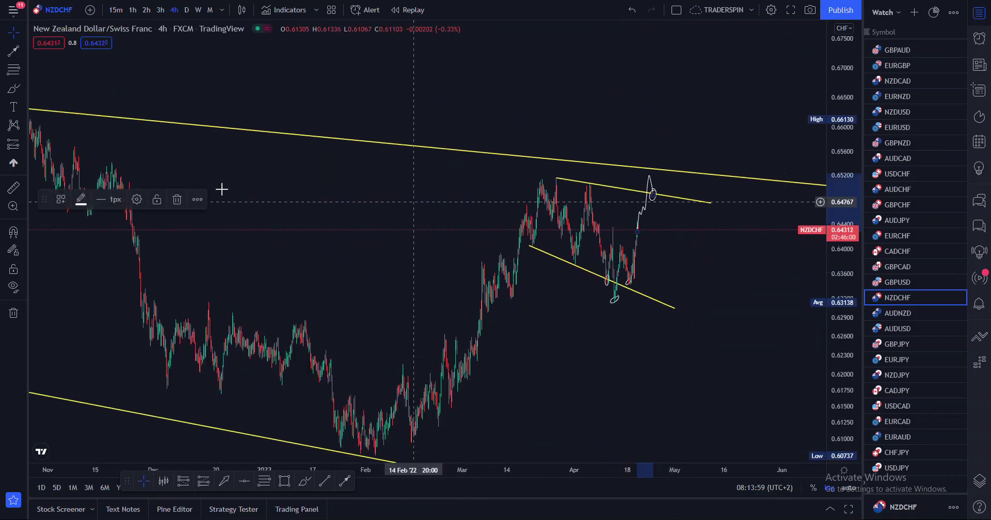
{"action": "key", "text": "Delete"}
{"action": "left_click", "coordinate": [656, 193]}
{"action": "left_click", "coordinate": [178, 199]}
{"action": "scroll", "coordinate": [363, 269], "scroll_direction": "up", "scroll_amount": 7}
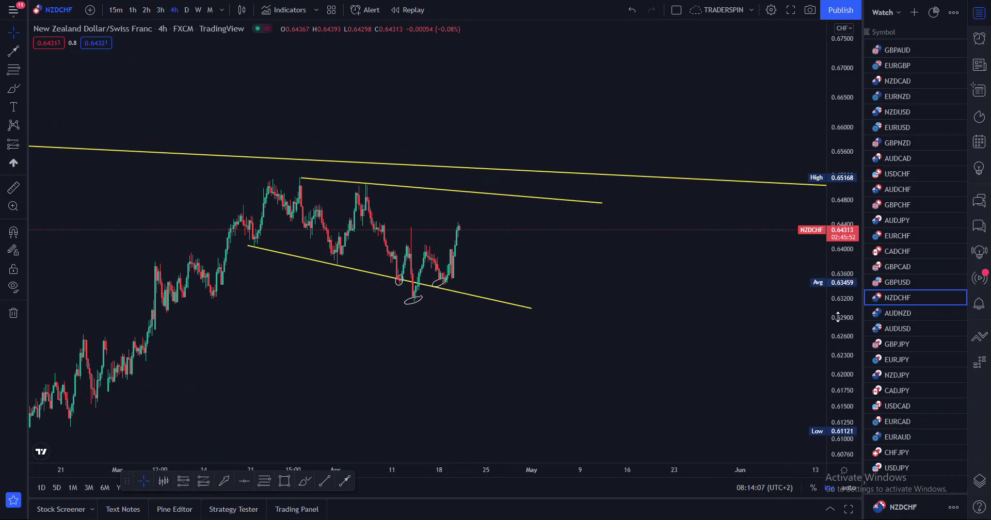
- Rescale the price axis, pan and zoom out until the channel back to August shows
{"action": "left_click_drag", "start_coordinate": [840, 317], "coordinate": [836, 297]}
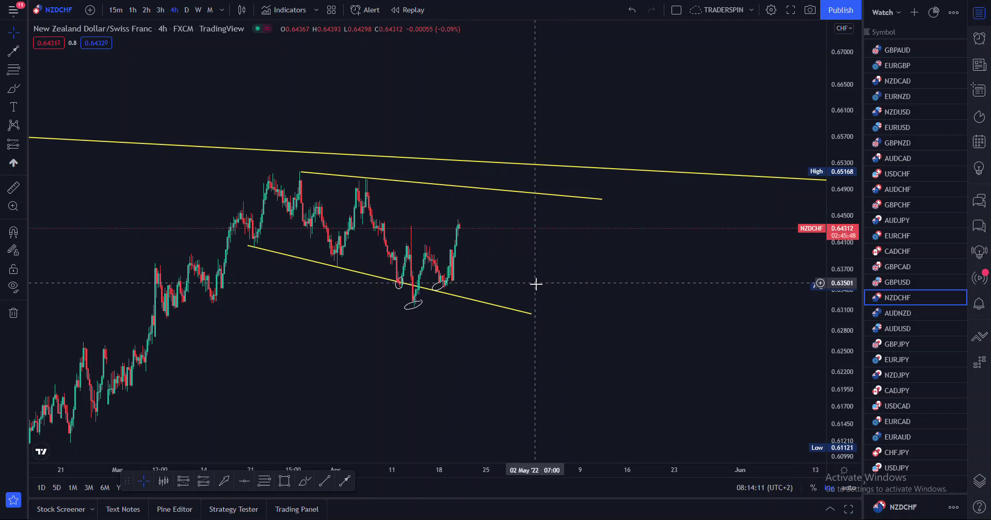
{"action": "left_click_drag", "start_coordinate": [534, 279], "coordinate": [571, 259]}
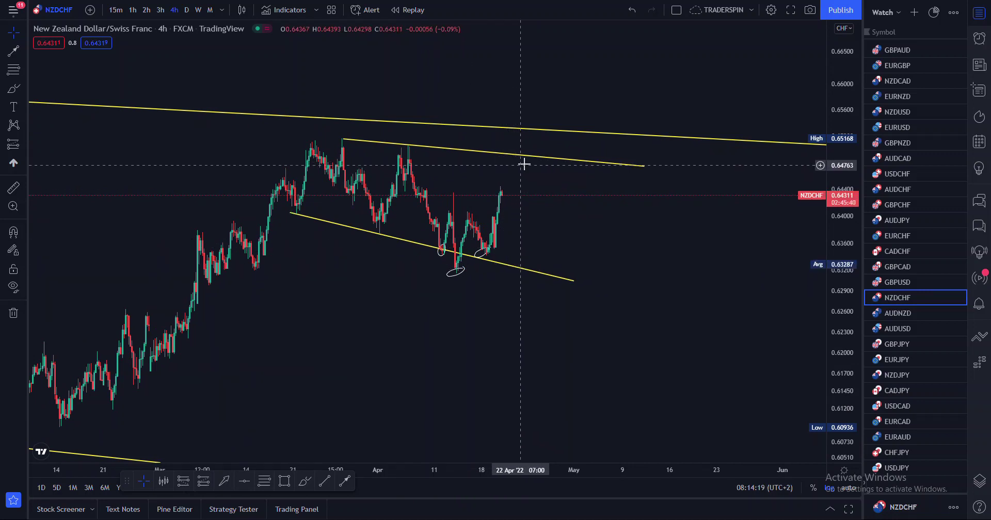
{"action": "scroll", "coordinate": [528, 184], "scroll_direction": "down", "scroll_amount": 5}
{"action": "left_click_drag", "start_coordinate": [842, 111], "coordinate": [840, 206]}
{"action": "left_click_drag", "start_coordinate": [588, 375], "coordinate": [563, 350]}
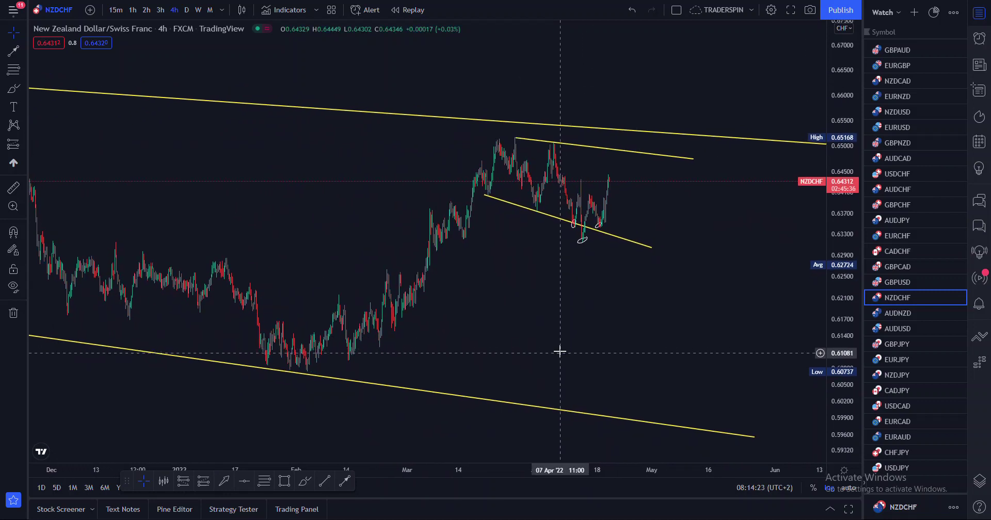
{"action": "scroll", "coordinate": [560, 343], "scroll_direction": "down", "scroll_amount": 3}
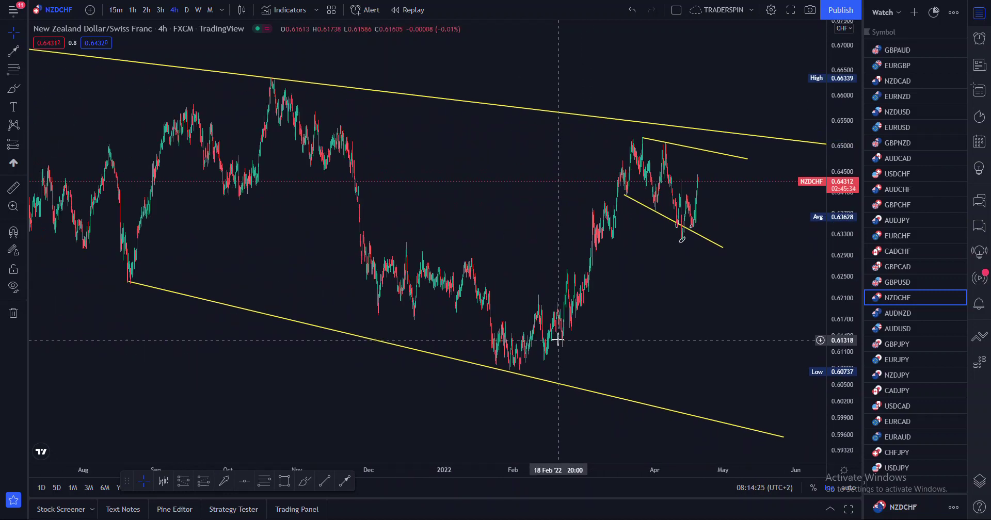